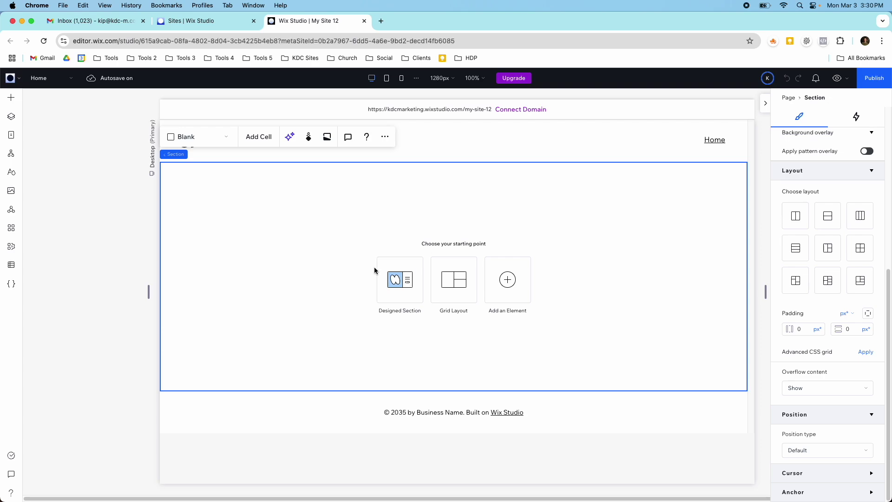
Examine the Hero and Cards wireframe layouts available in the element library.
click(14, 103)
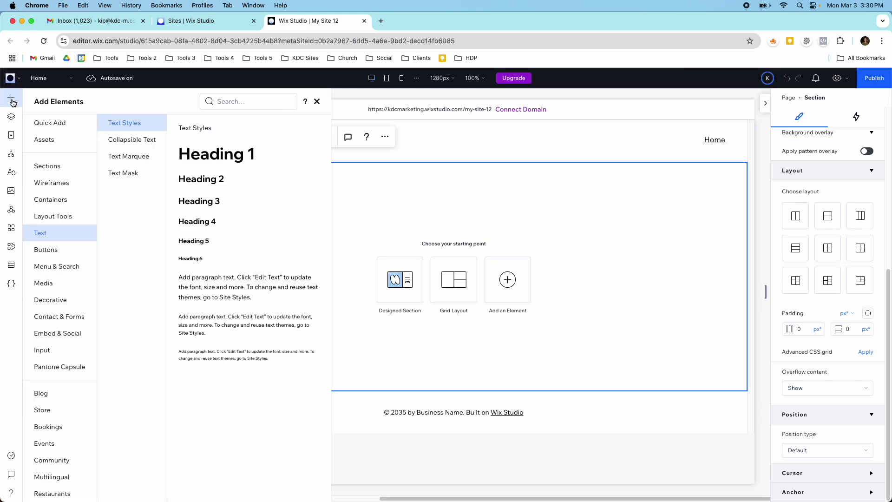
click(50, 185)
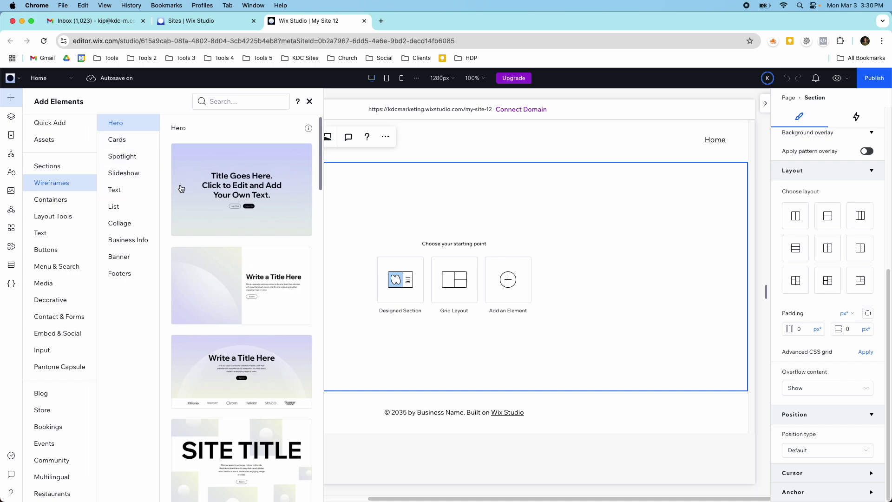
click(122, 142)
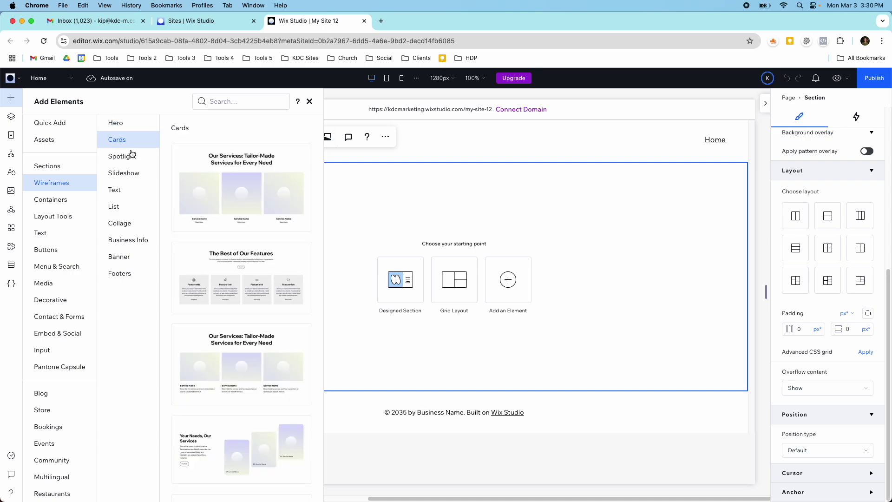
scroll(201, 199, down, 1)
scroll(202, 198, down, 10)
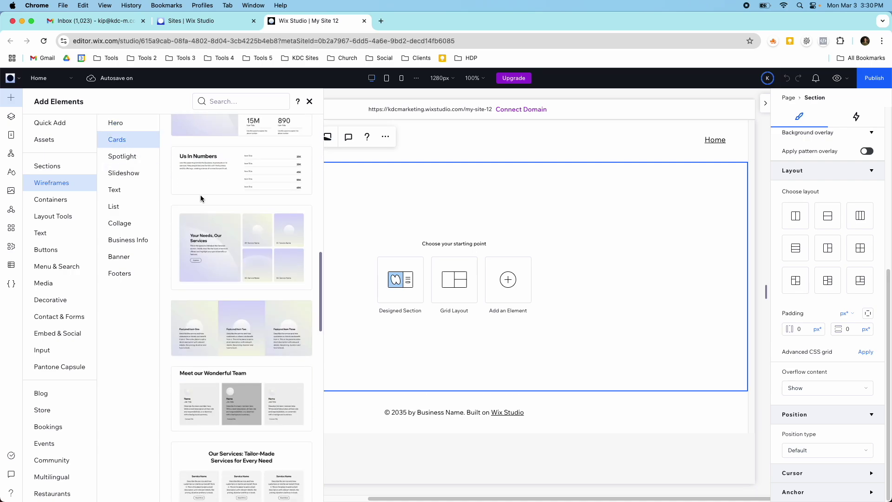
scroll(202, 197, down, 8)
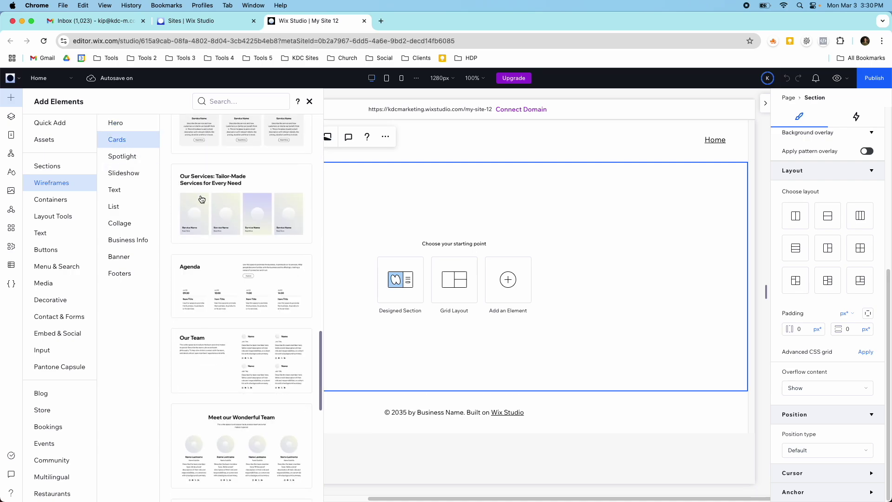
scroll(201, 199, up, 4)
scroll(201, 199, up, 6)
Examine the Spotlight, Slideshow, Text, Collage, Business Info, Banner and Footers wireframe layouts.
click(129, 157)
scroll(209, 219, down, 5)
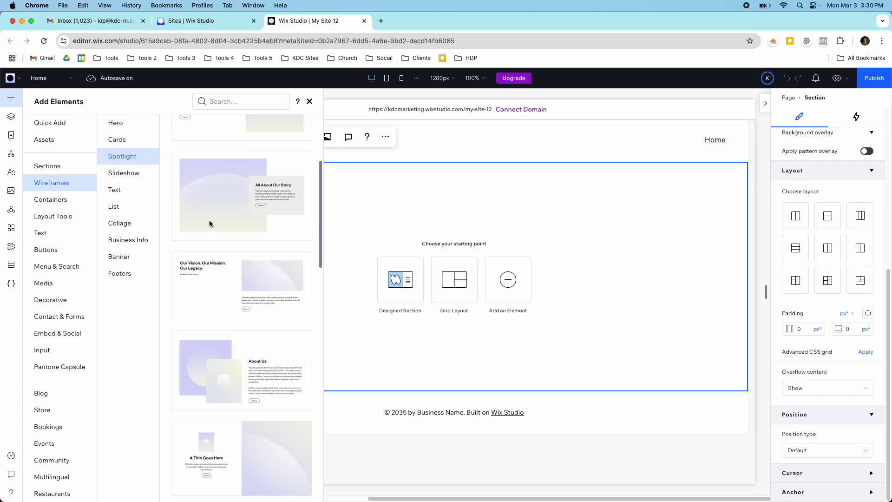
click(135, 175)
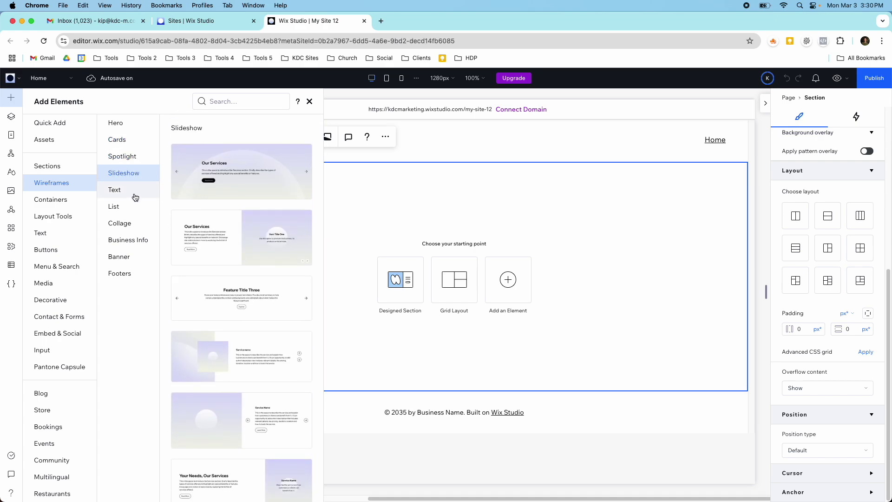
click(135, 197)
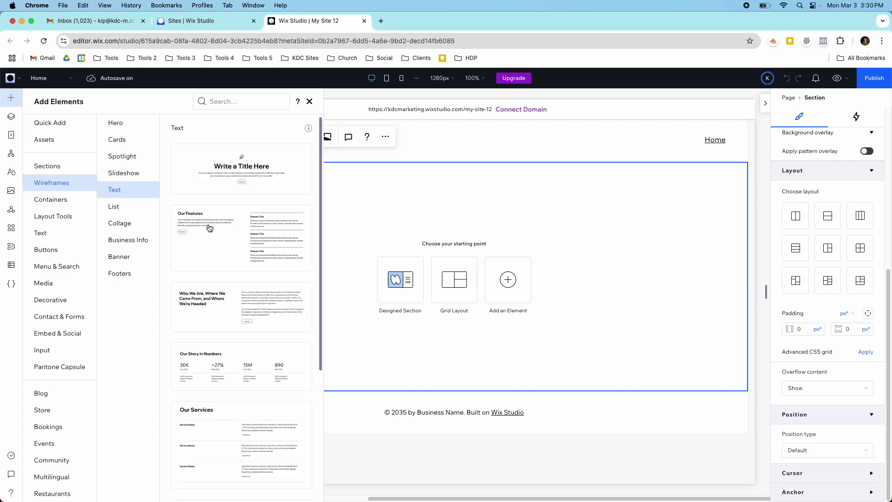
scroll(206, 227, down, 3)
scroll(210, 227, down, 3)
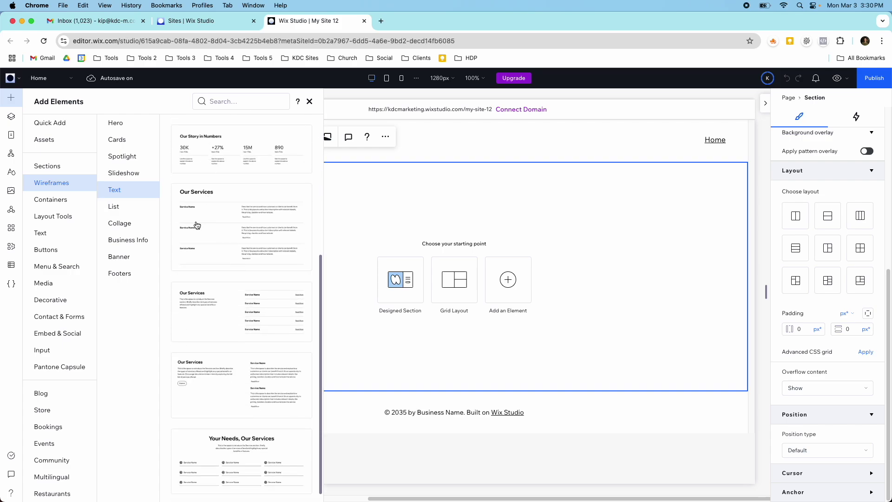
click(135, 228)
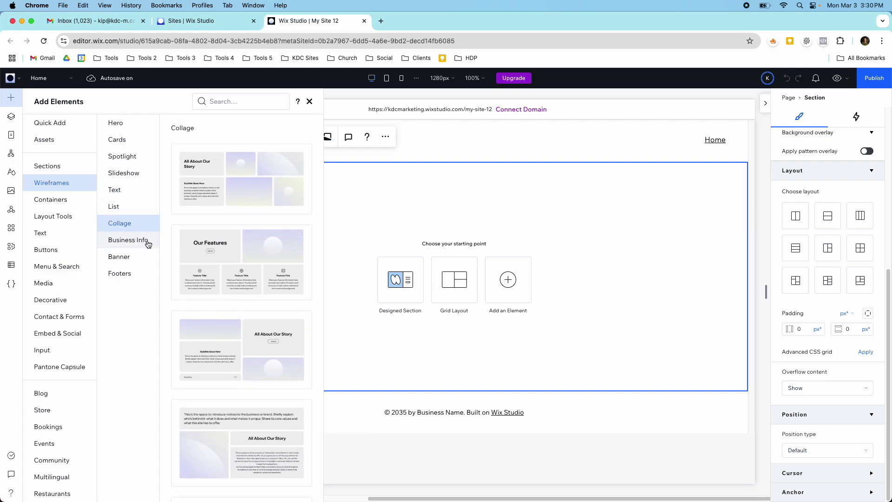
click(147, 241)
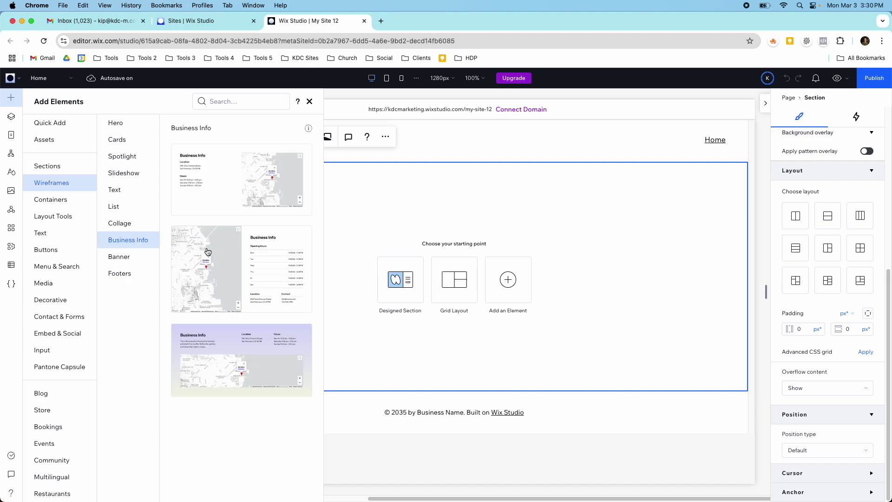
click(135, 255)
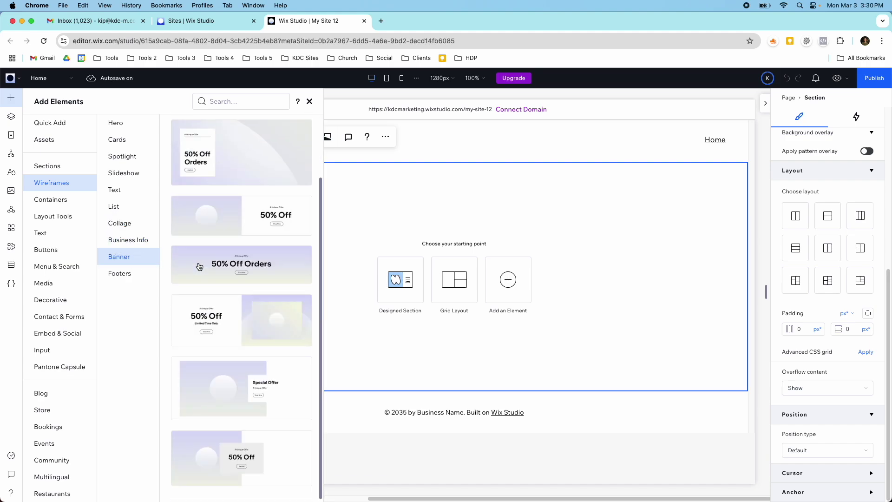
click(143, 275)
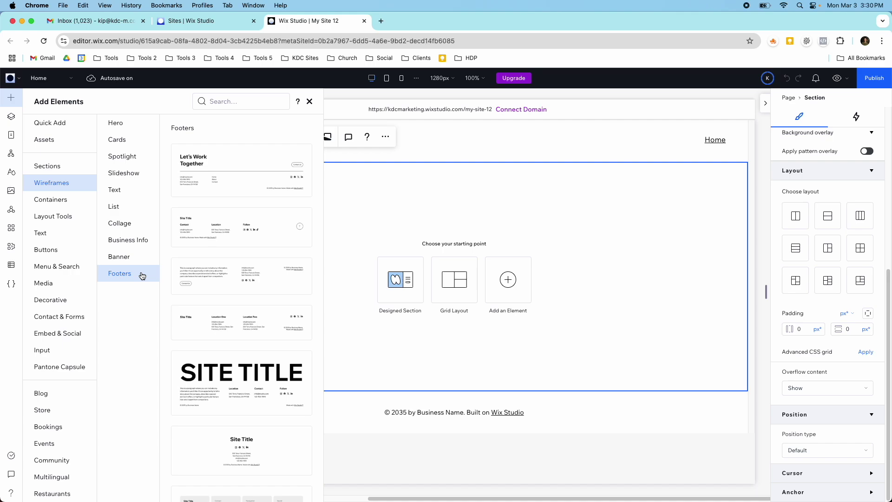
Fill the blank section with the Hero wireframe that has a "Write a Title Here" heading above a row of logos.
click(123, 129)
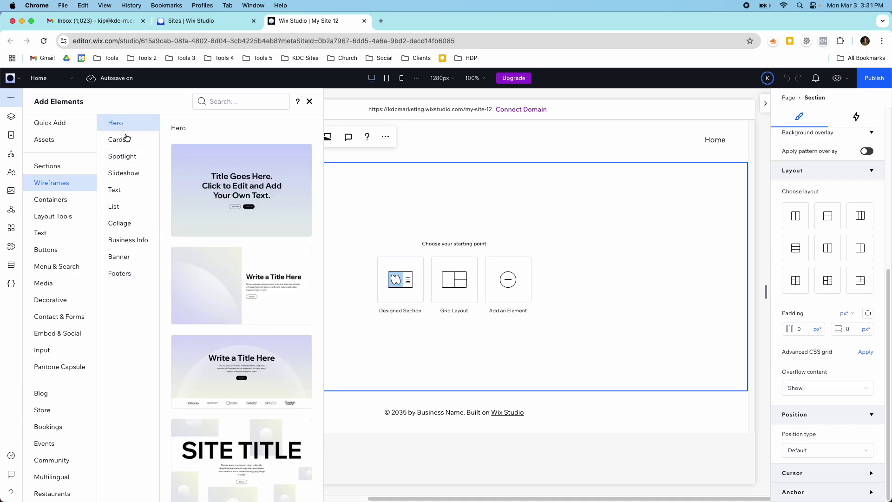
scroll(209, 223, down, 5)
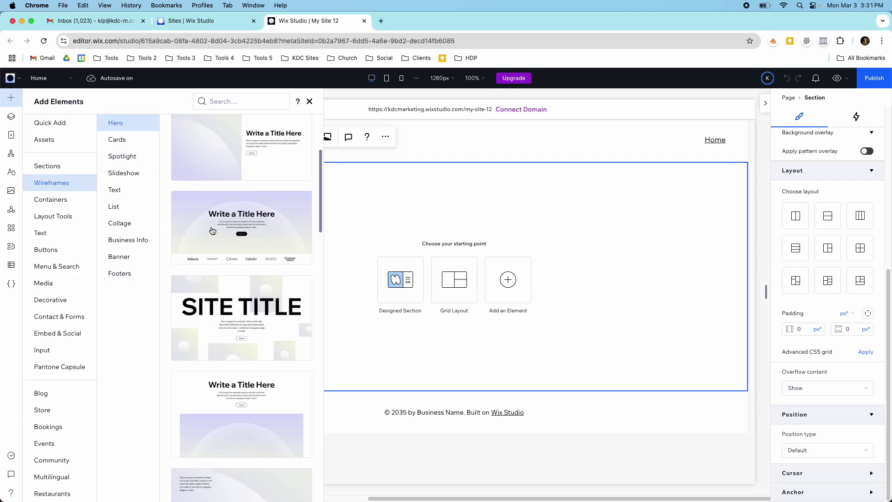
click(212, 231)
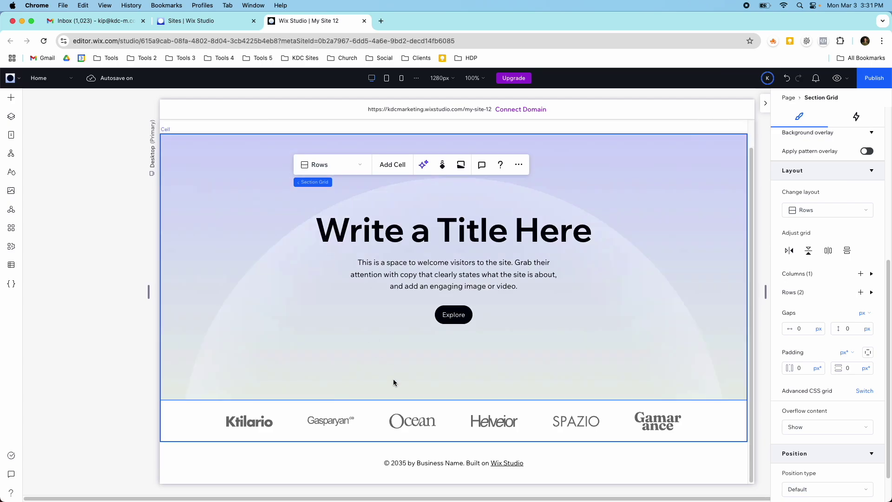
Add a section below the hero and fill it with the "Us In Numbers" wireframe from the Cards category.
click(436, 444)
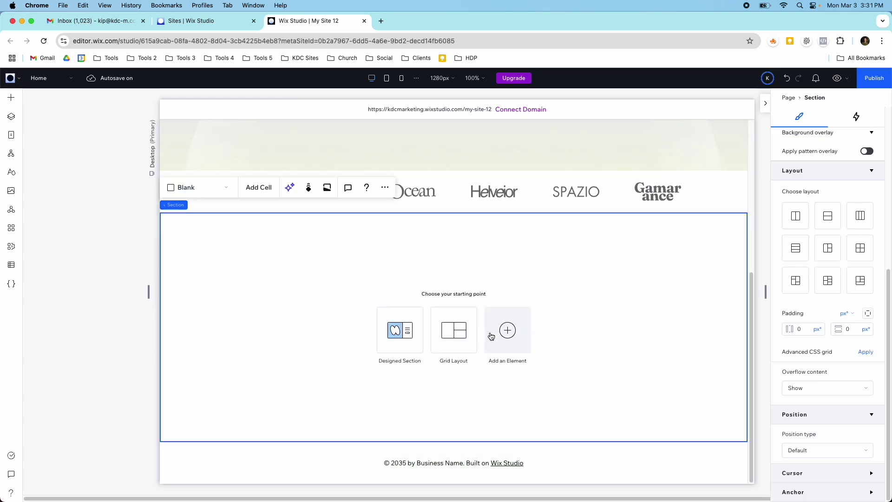
click(396, 329)
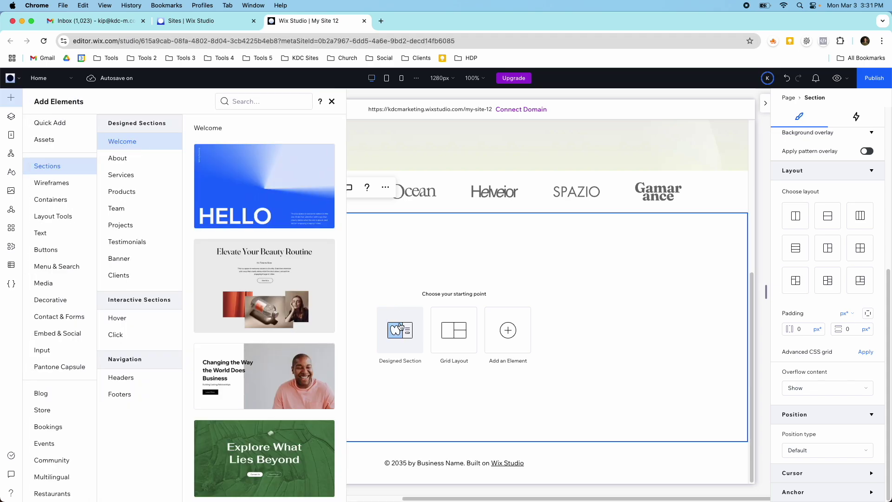
click(68, 188)
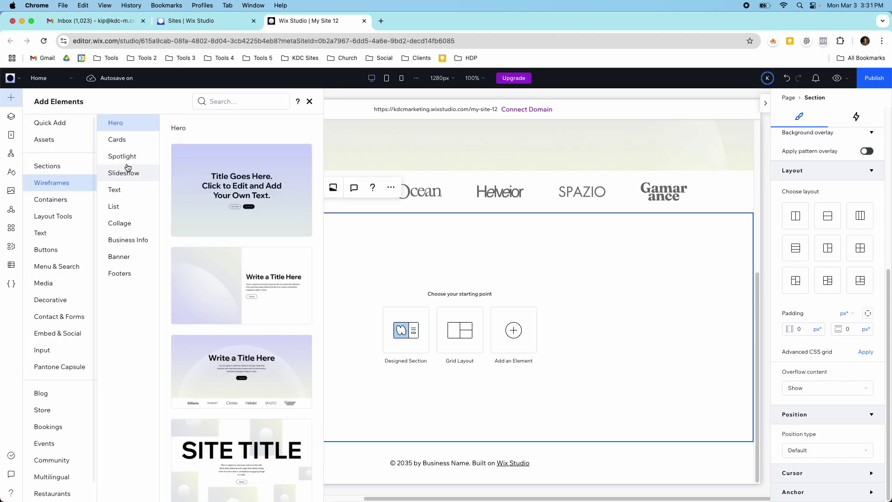
click(122, 143)
scroll(222, 272, down, 10)
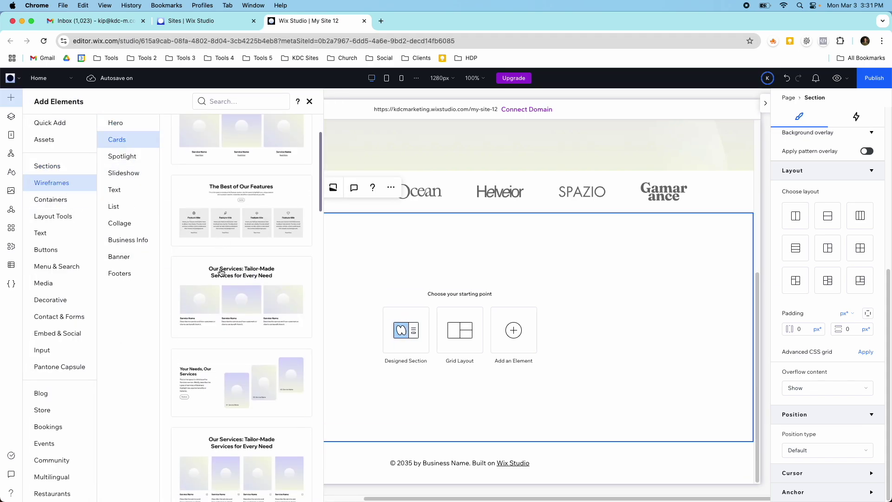
scroll(221, 273, down, 3)
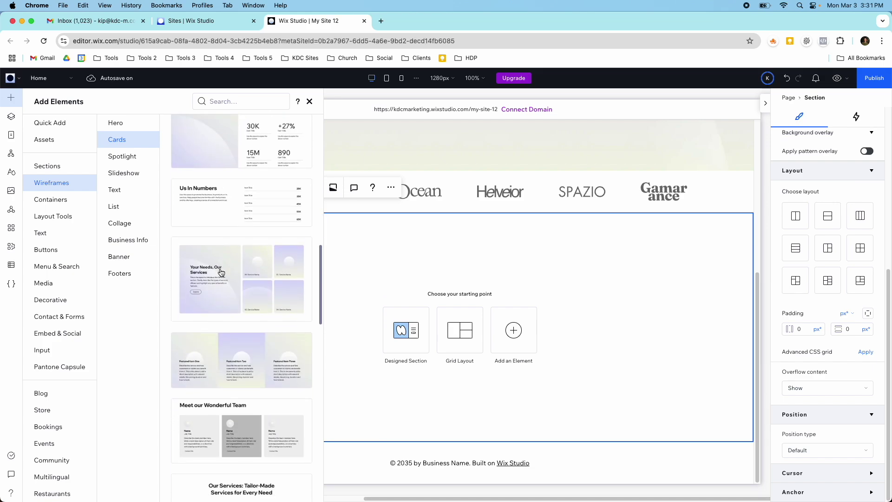
click(226, 251)
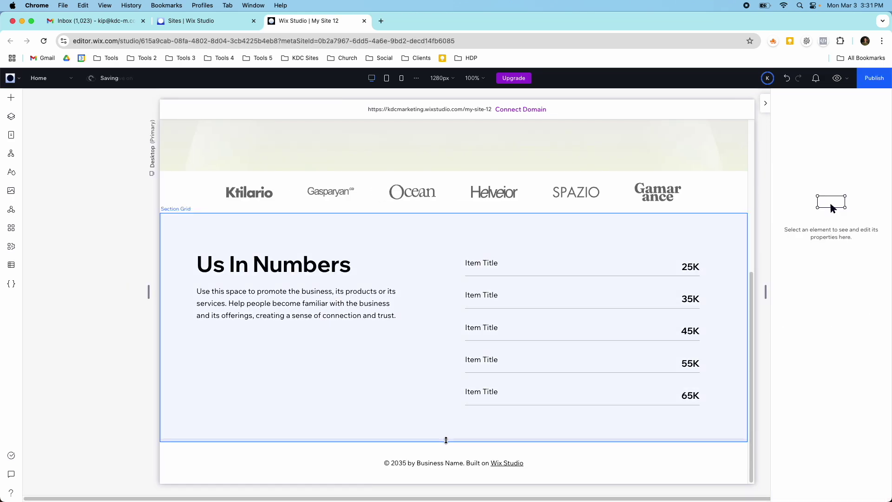
Add a blank section directly below the "Us In Numbers" section.
click(445, 439)
click(448, 442)
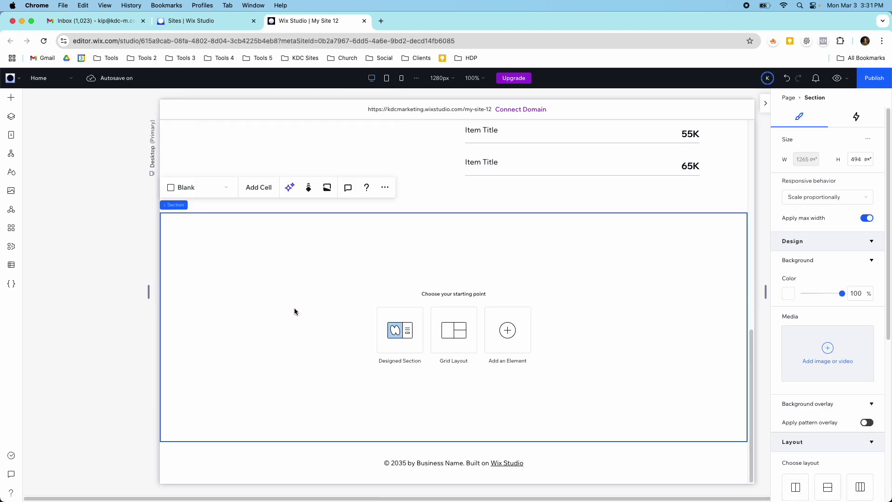
Try to place the centred Feature Title slideshow wireframe into the blank section, and undo the insertion.
click(507, 330)
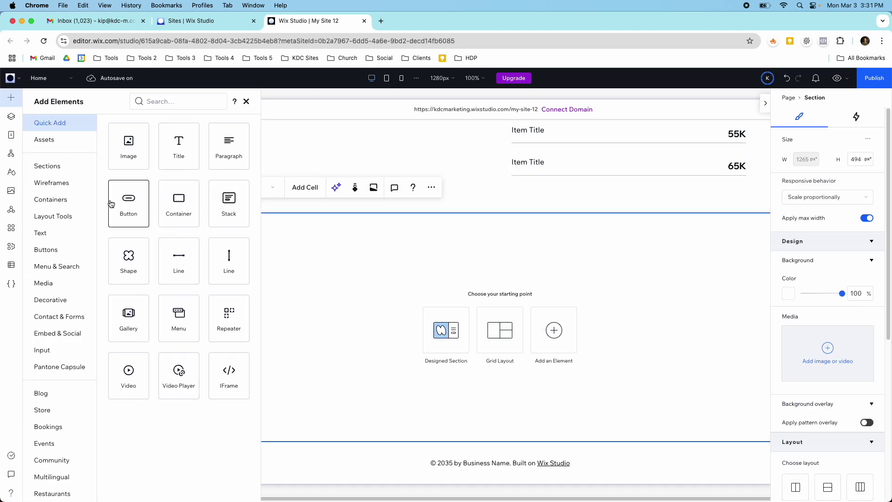
click(52, 182)
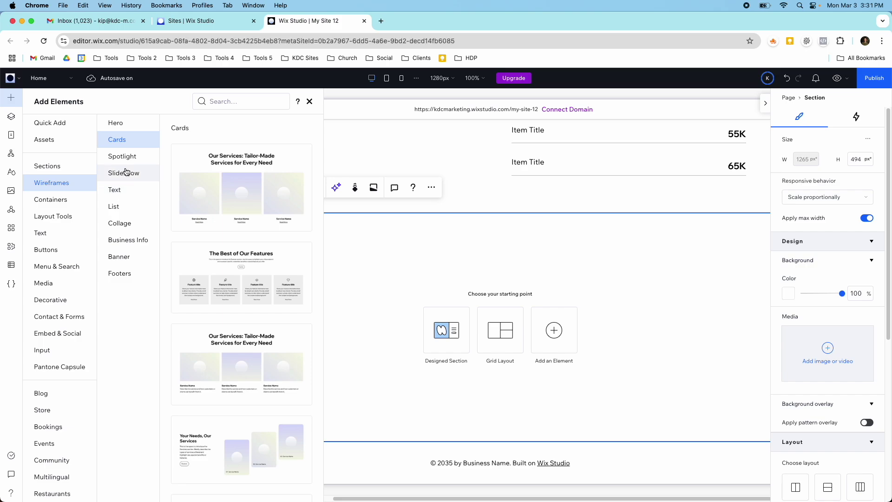
click(124, 173)
scroll(202, 283, down, 5)
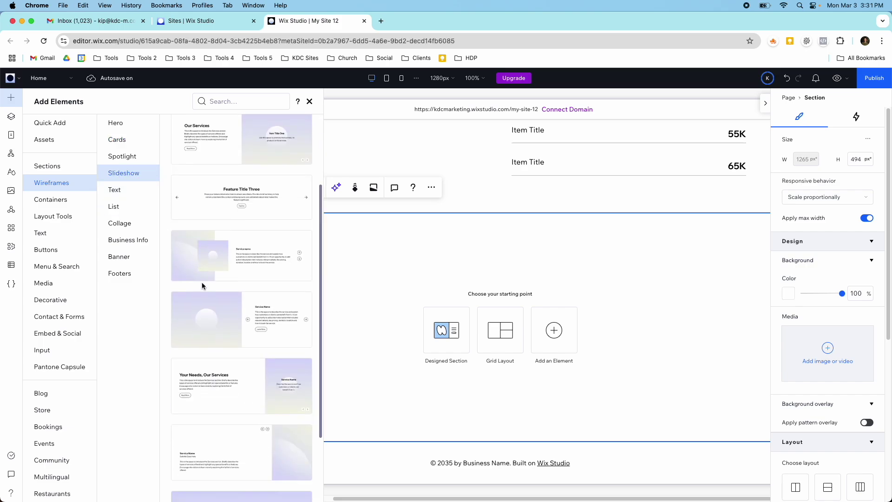
scroll(202, 285, up, 2)
drag(211, 211, 309, 340)
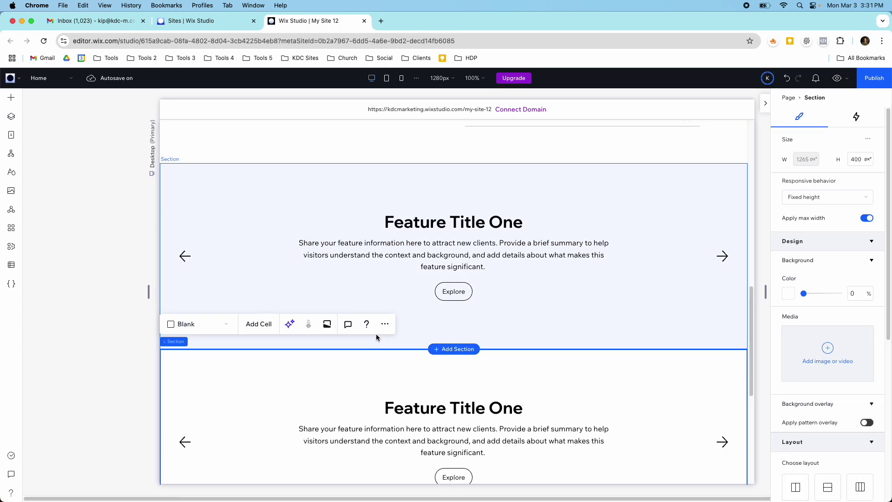
key(Escape)
scroll(311, 273, down, 3)
scroll(306, 278, down, 10)
scroll(305, 277, up, 5)
scroll(434, 269, down, 3)
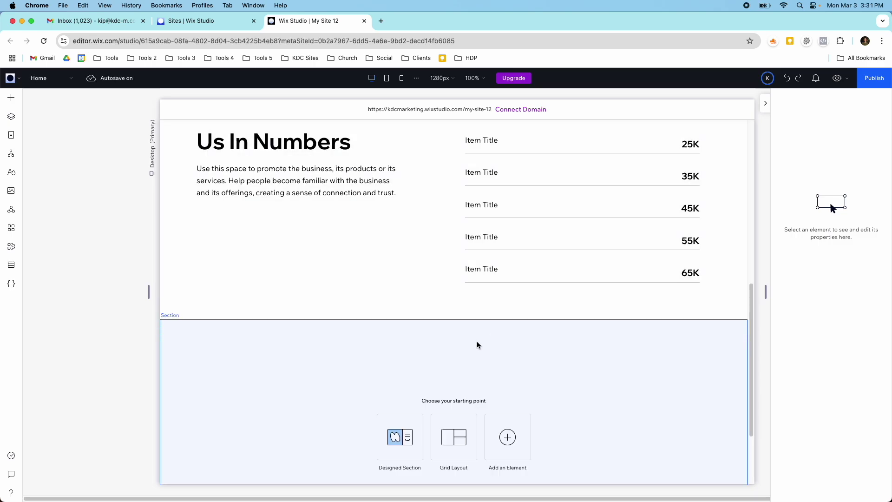
Fill the blank section below "Us In Numbers" with the centred Feature Title wireframe from the Slideshow category.
click(491, 390)
click(508, 436)
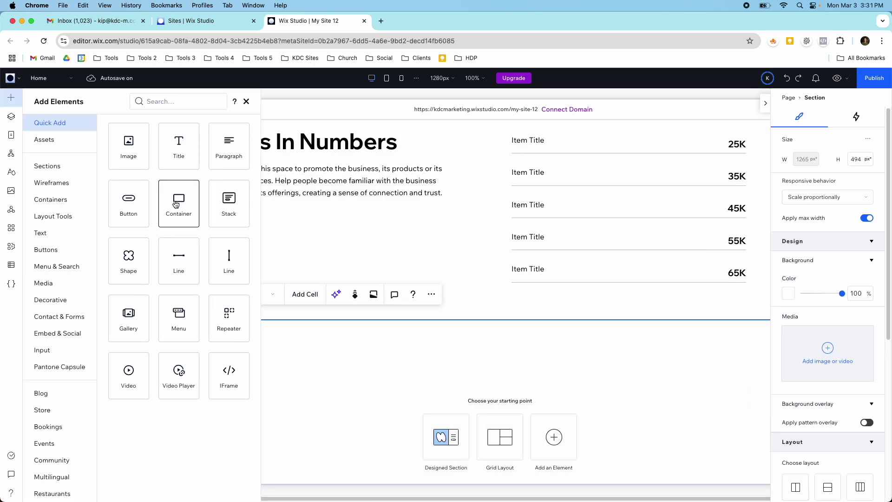
click(72, 183)
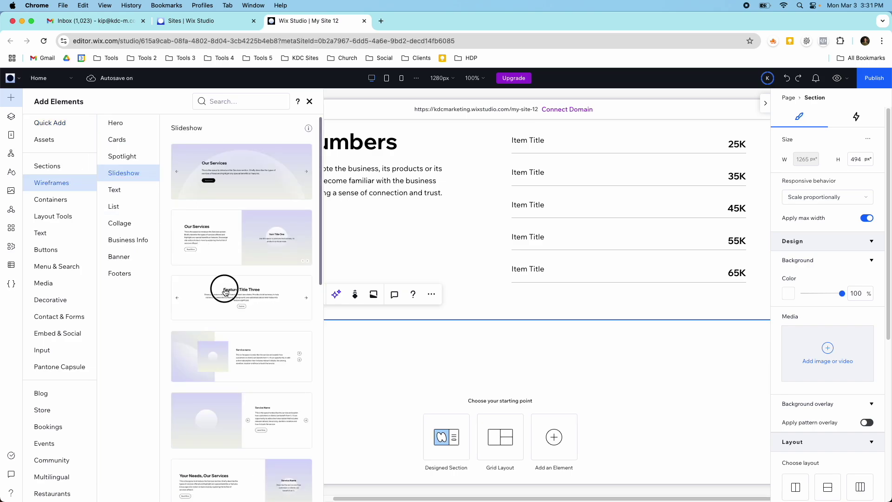
click(226, 292)
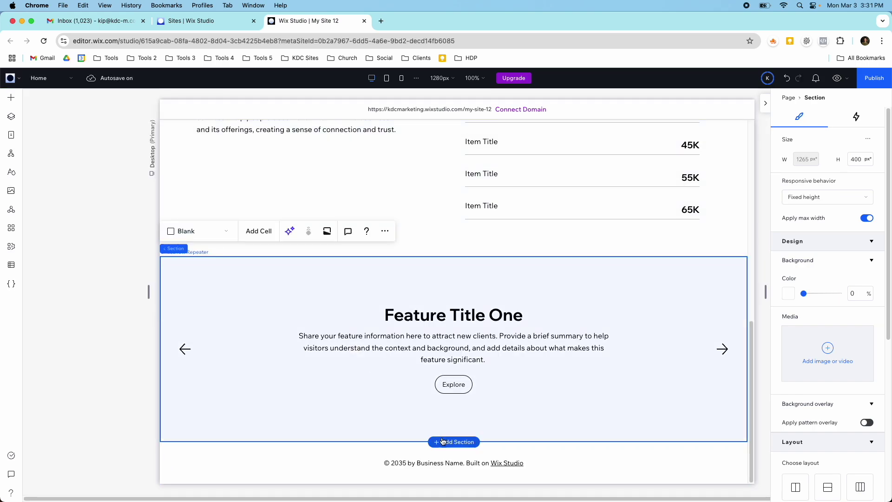
Add a section below the slideshow and fill it with the two-column "Our Services" wireframe from the List category.
click(443, 441)
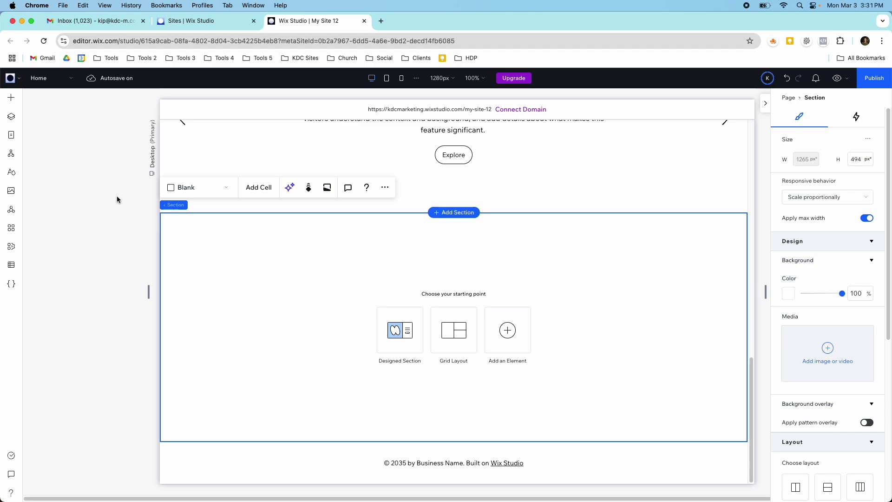
click(10, 96)
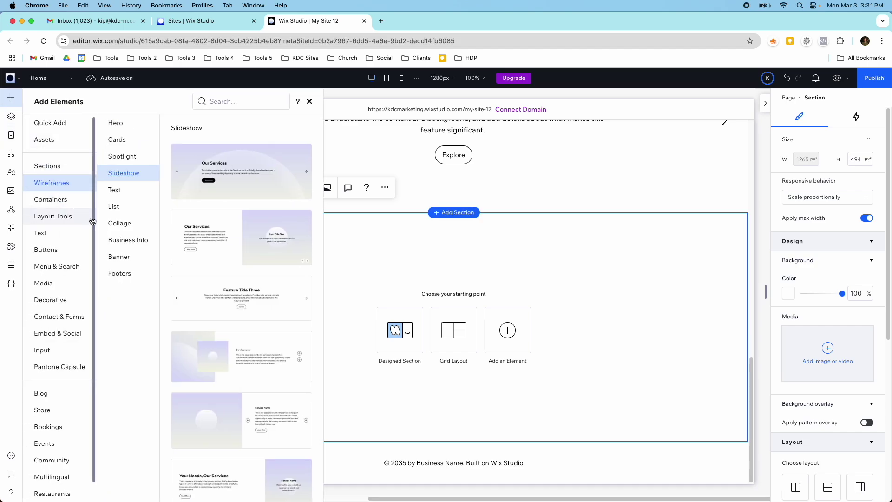
click(114, 215)
scroll(236, 308, down, 3)
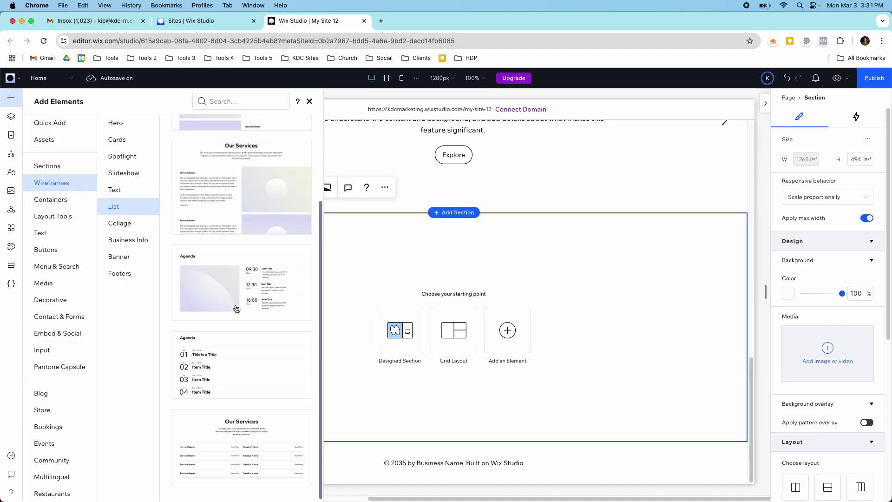
click(259, 427)
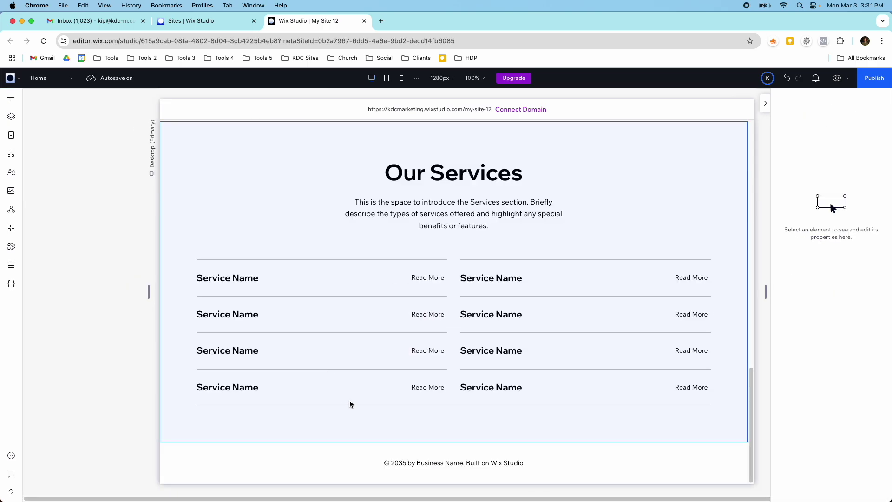
Add a section below "Our Services" and fill it with the "All About Our Story" wireframe from the Collage category.
click(438, 435)
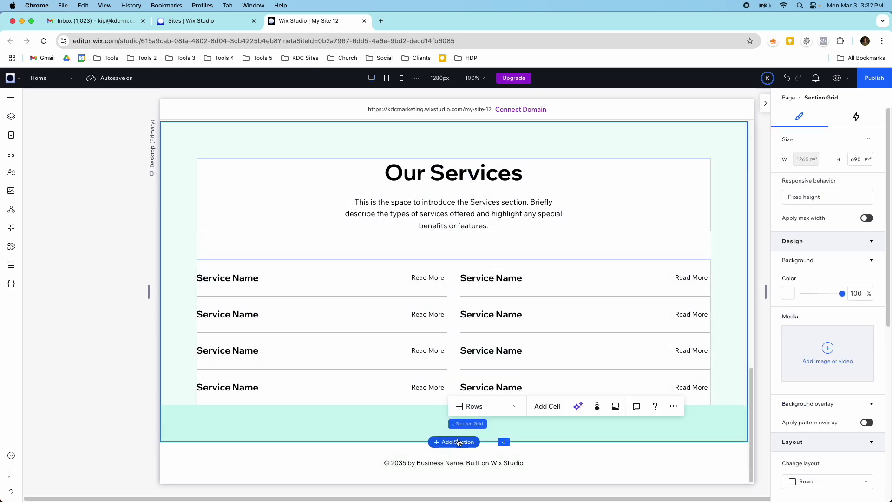
click(446, 442)
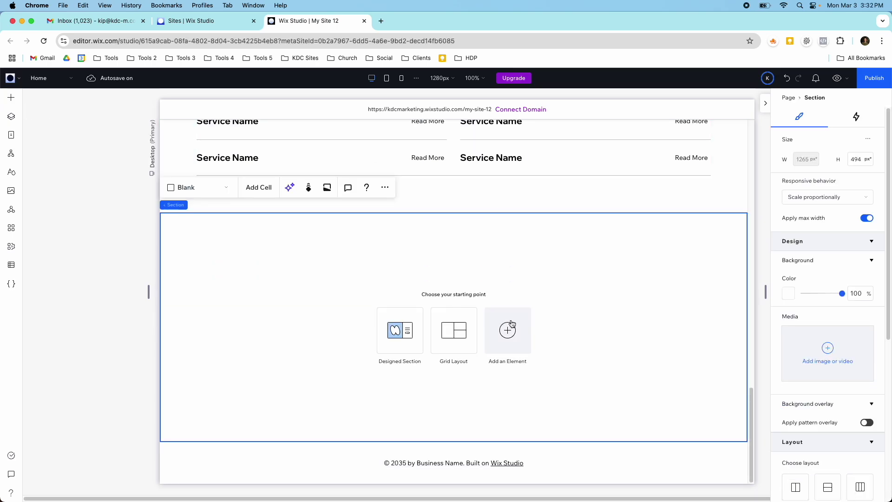
click(508, 331)
click(46, 182)
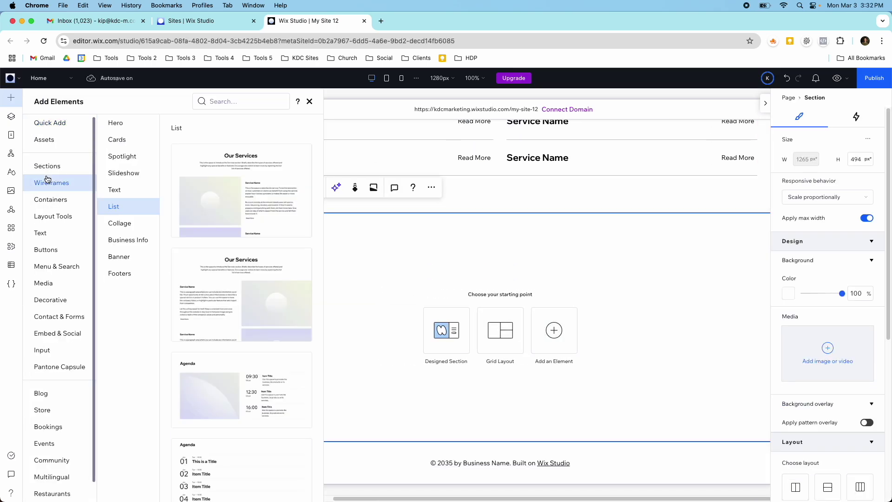
click(114, 224)
scroll(183, 302, down, 6)
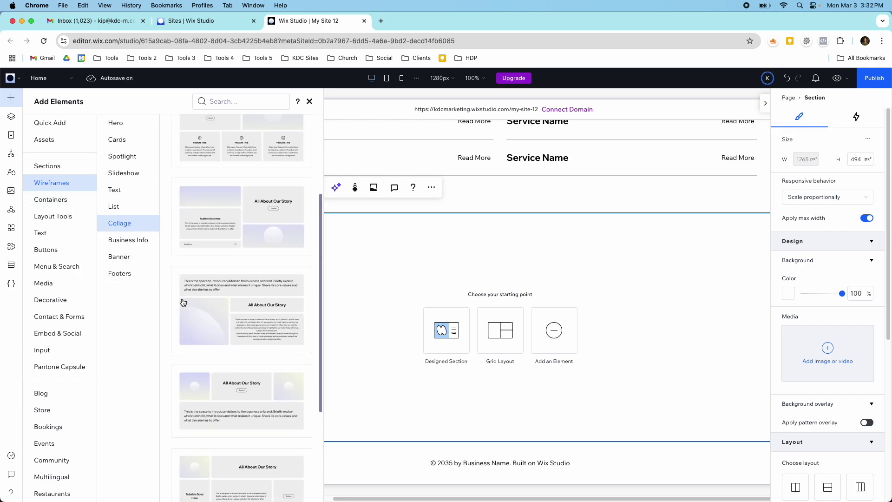
scroll(182, 302, up, 6)
drag(216, 189, 220, 195)
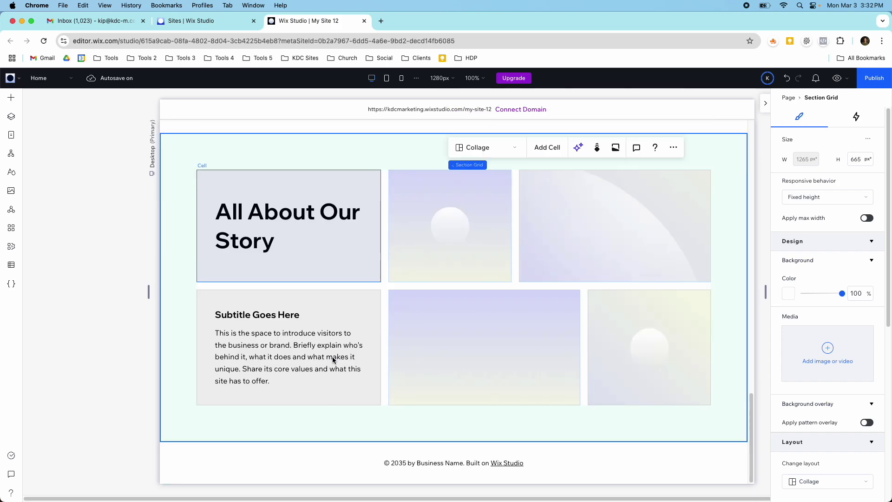
Add a section below the collage and fill it with the Business Info wireframe showing location and hours beside a map.
click(434, 443)
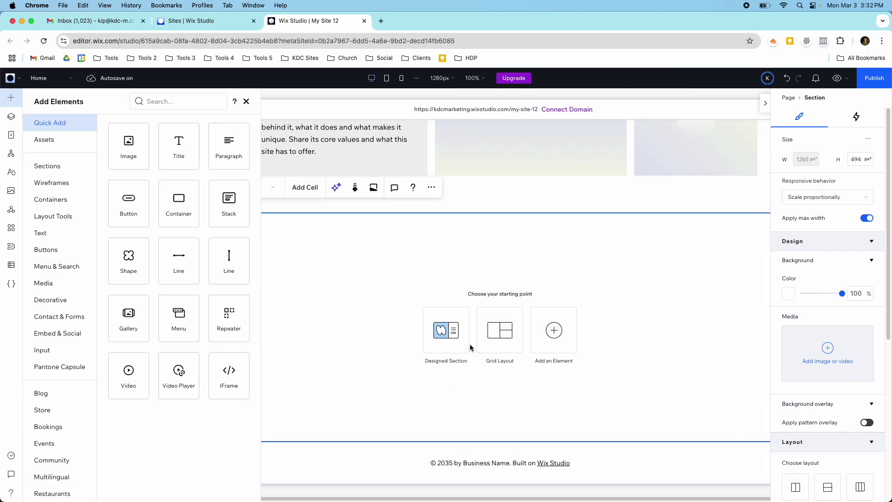
click(69, 183)
click(112, 238)
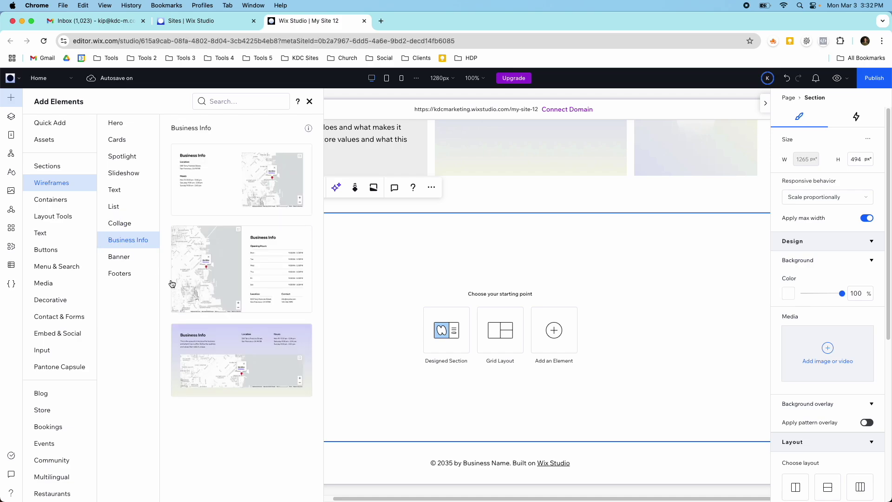
drag(210, 214, 214, 204)
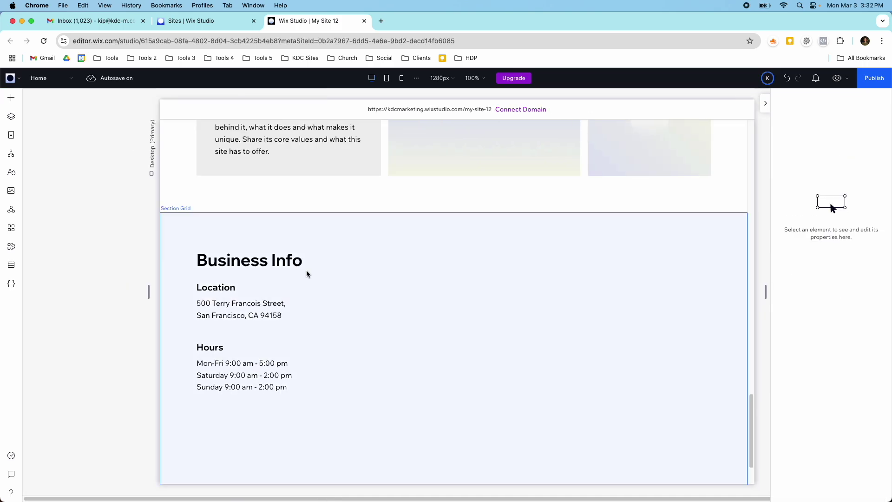
Switch the page to the tablet breakpoint and check how the stacked sections adapt from the hero to Business Info.
scroll(311, 300, down, 2)
scroll(395, 454, up, 15)
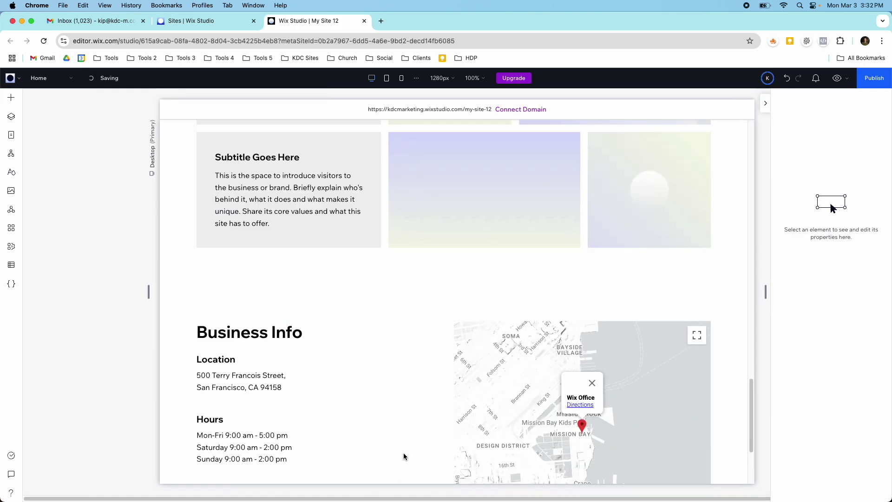
scroll(404, 456, up, 1)
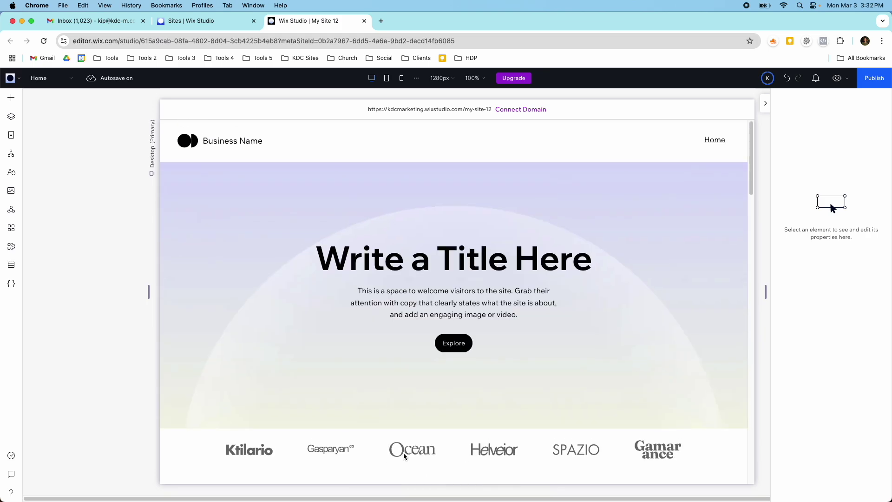
click(386, 78)
scroll(411, 217, down, 5)
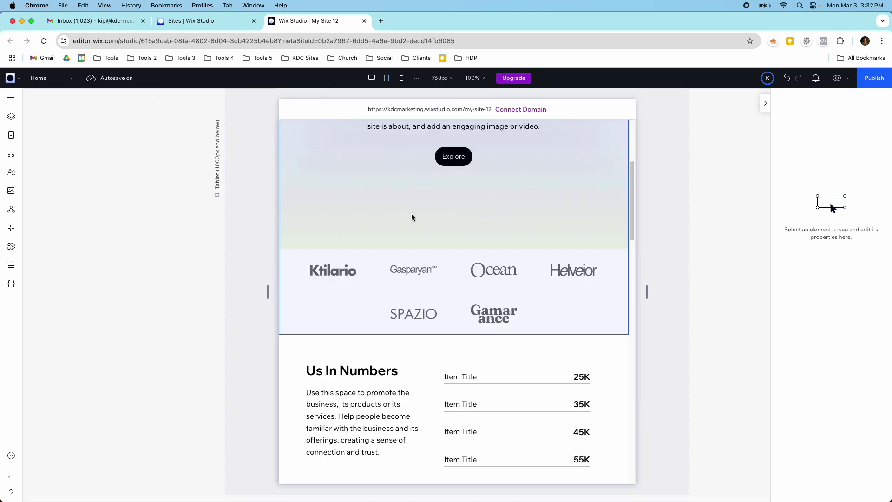
scroll(412, 217, down, 18)
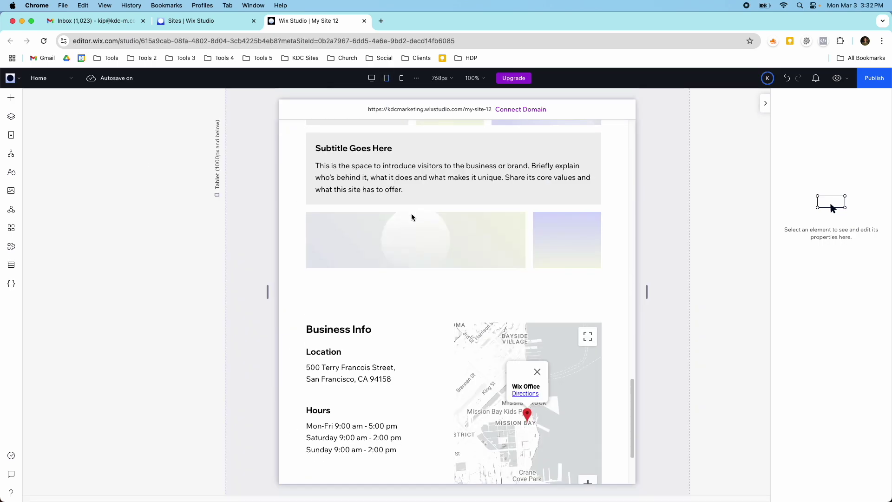
scroll(412, 217, up, 20)
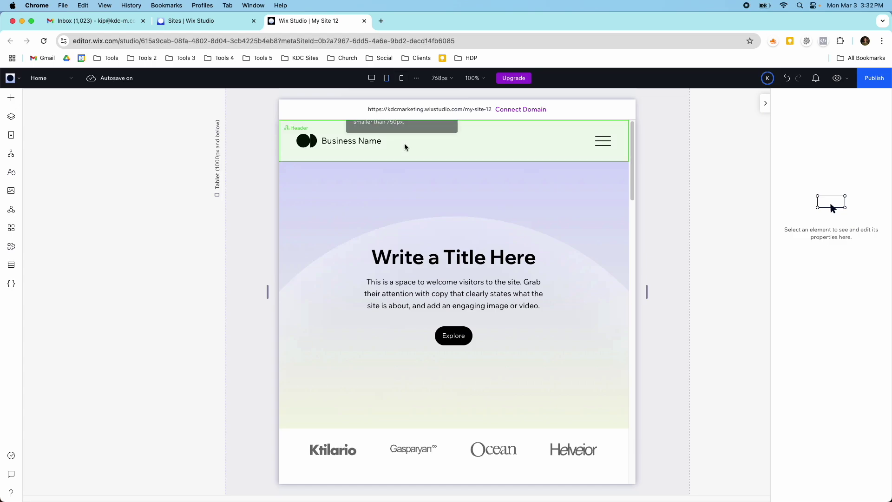
Switch the page to the mobile breakpoint and check the layout of every section down the page.
click(401, 78)
scroll(449, 212, down, 3)
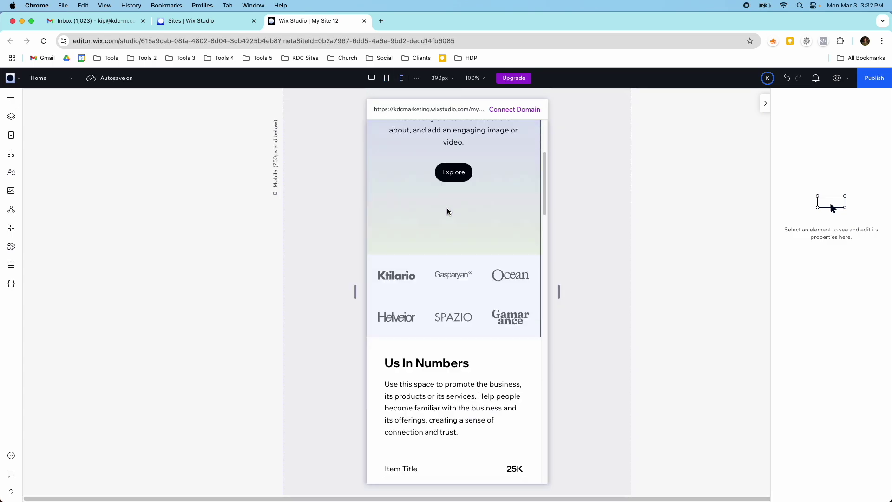
scroll(449, 212, down, 8)
scroll(449, 212, down, 15)
scroll(448, 212, up, 20)
Return to the desktop breakpoint and review the sections from the hero down to Business Info.
click(372, 78)
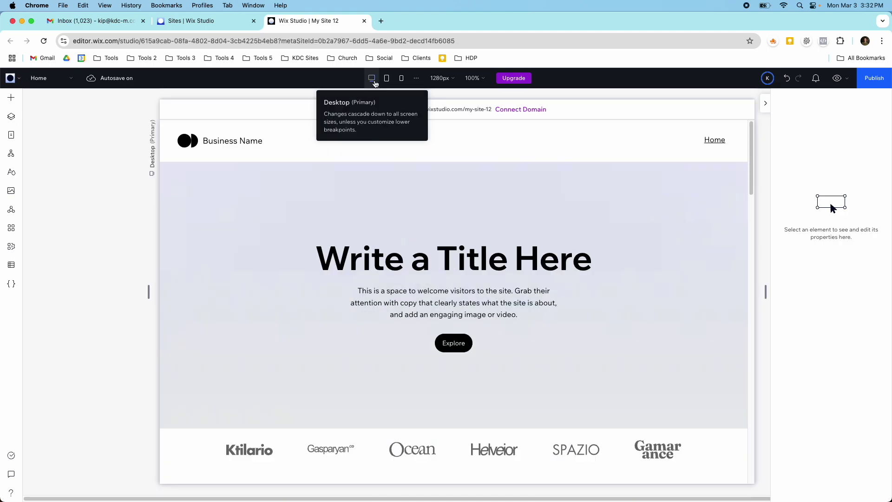
scroll(392, 199, down, 8)
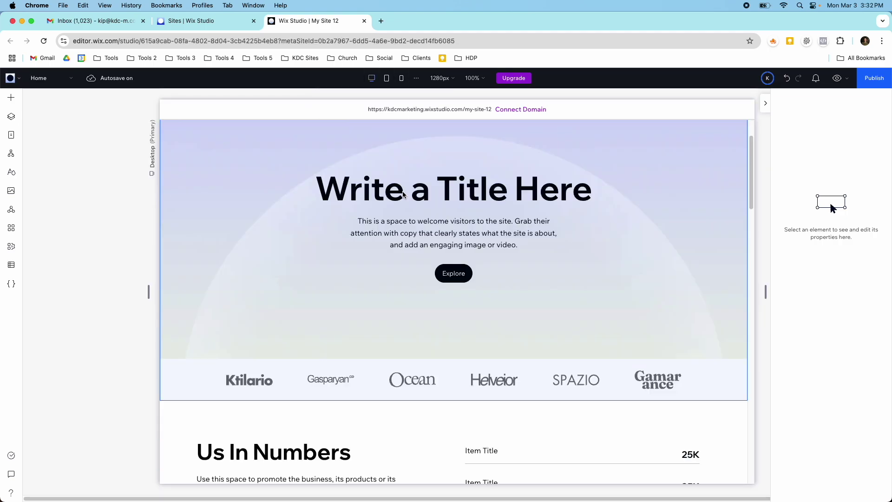
scroll(415, 208, up, 1)
scroll(415, 207, down, 8)
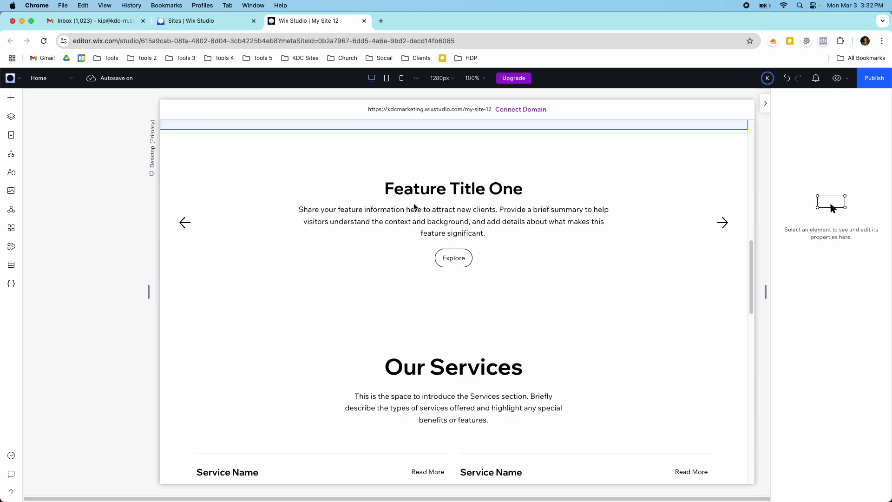
scroll(413, 212, down, 10)
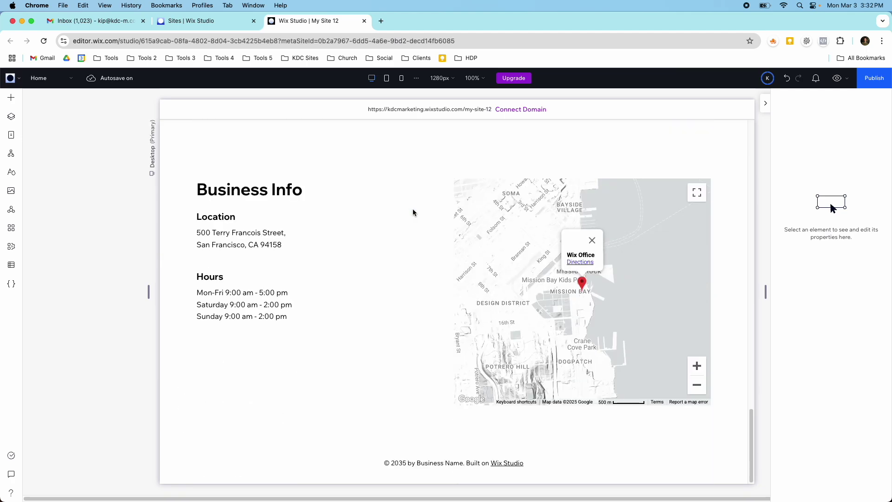
scroll(440, 259, up, 6)
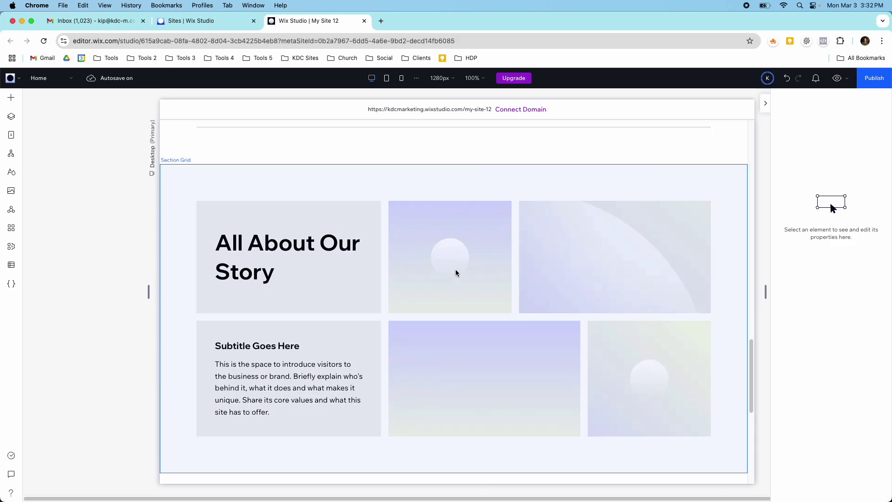
scroll(456, 273, up, 5)
scroll(456, 274, up, 4)
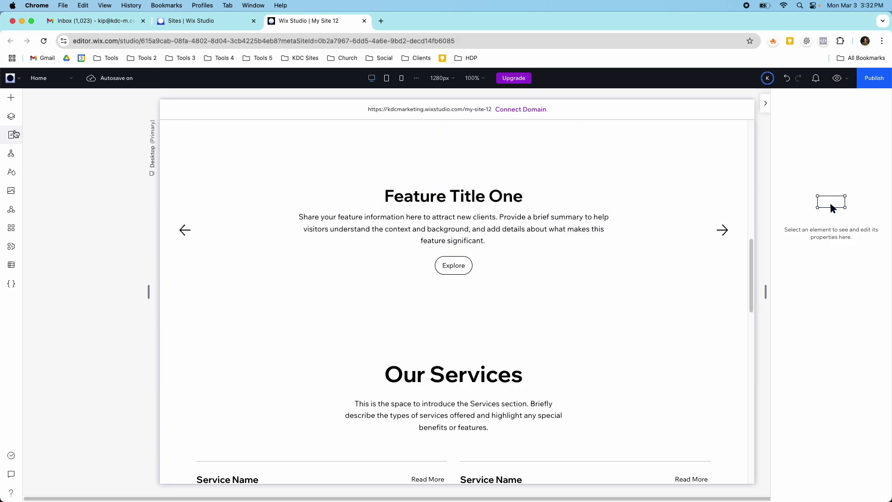
Examine the site's typography styles alongside the page's headings and text, and close the site styles.
click(13, 172)
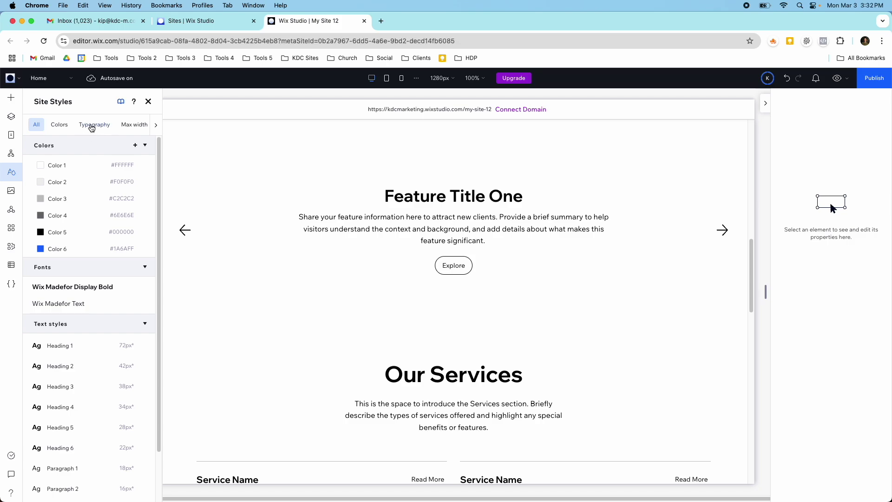
click(91, 128)
scroll(279, 219, down, 5)
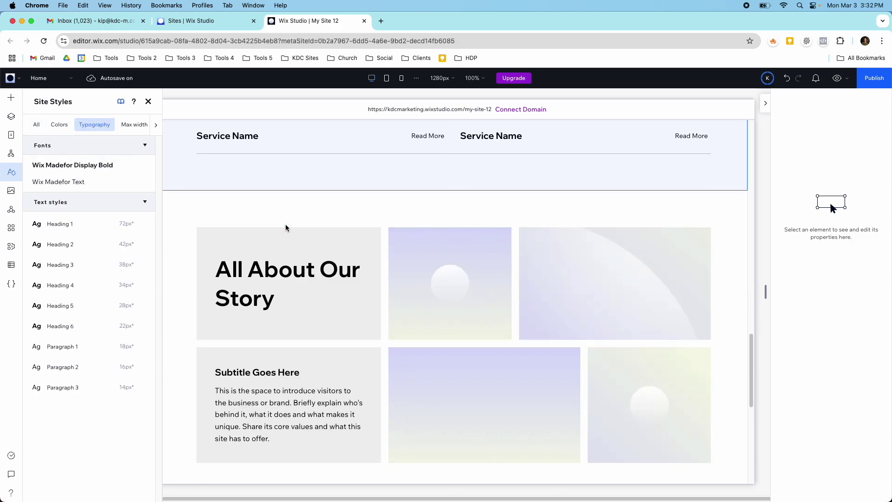
scroll(286, 227, down, 4)
scroll(286, 228, up, 10)
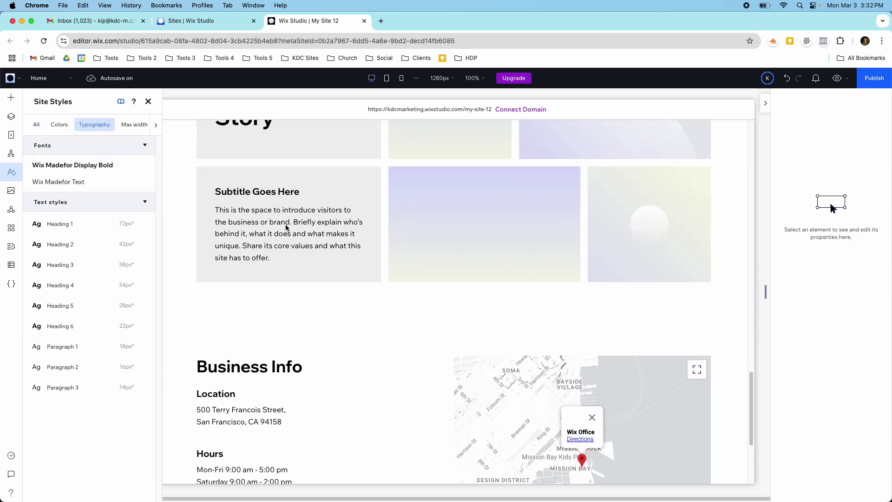
scroll(286, 227, up, 10)
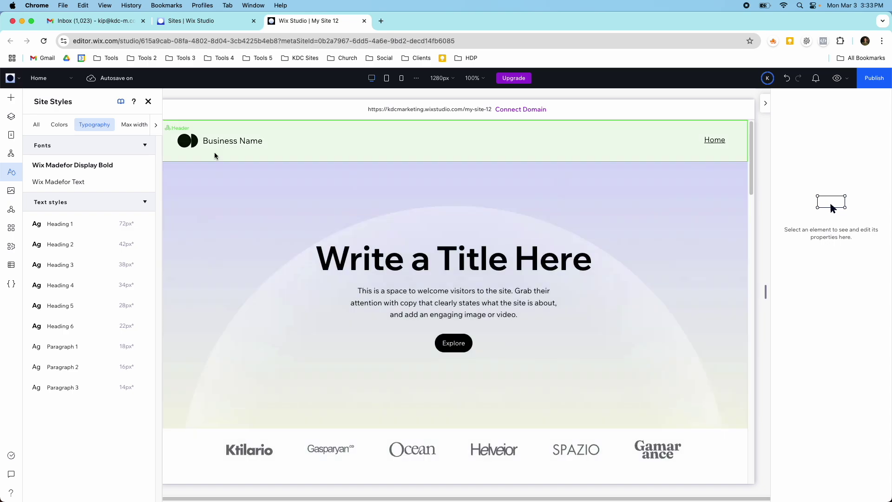
click(148, 104)
Review the order and content of all sections on the desktop page, from the hero to the Business Info section.
scroll(229, 194, down, 15)
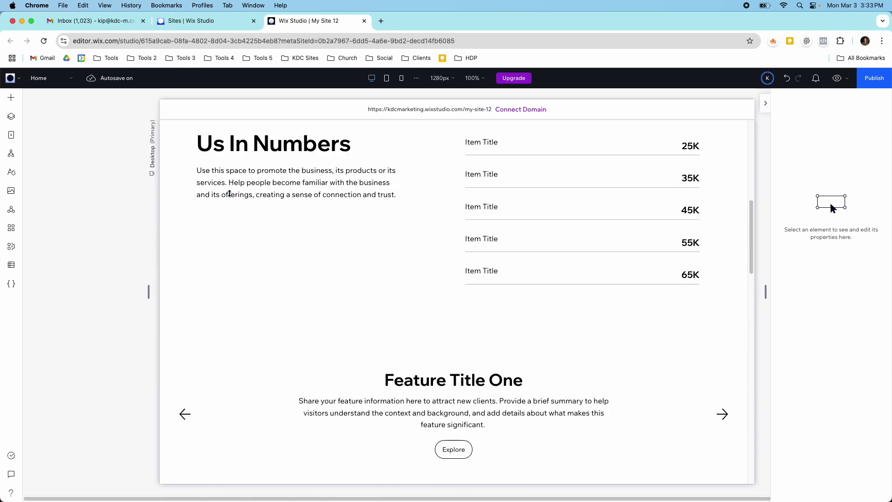
scroll(229, 195, down, 4)
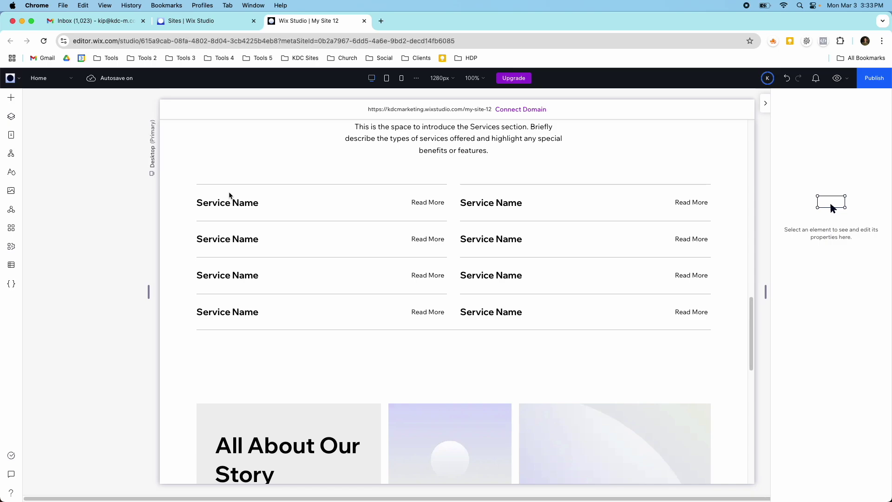
scroll(229, 196, down, 13)
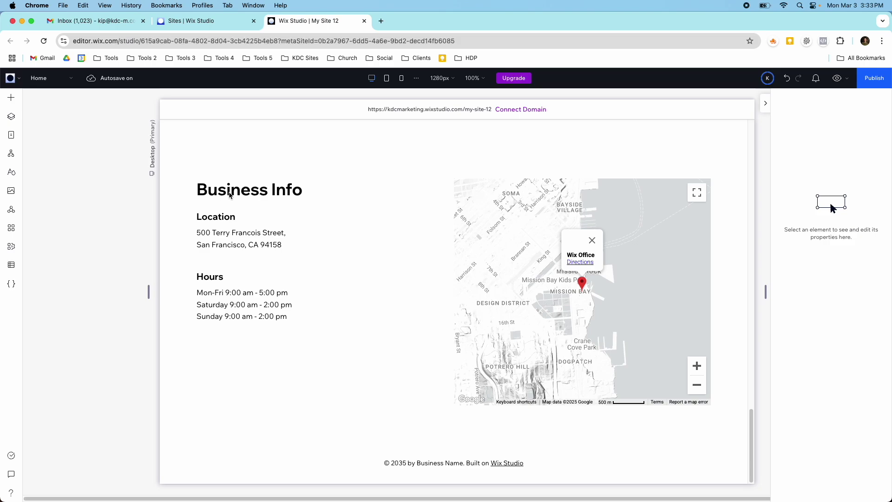
scroll(288, 204, up, 20)
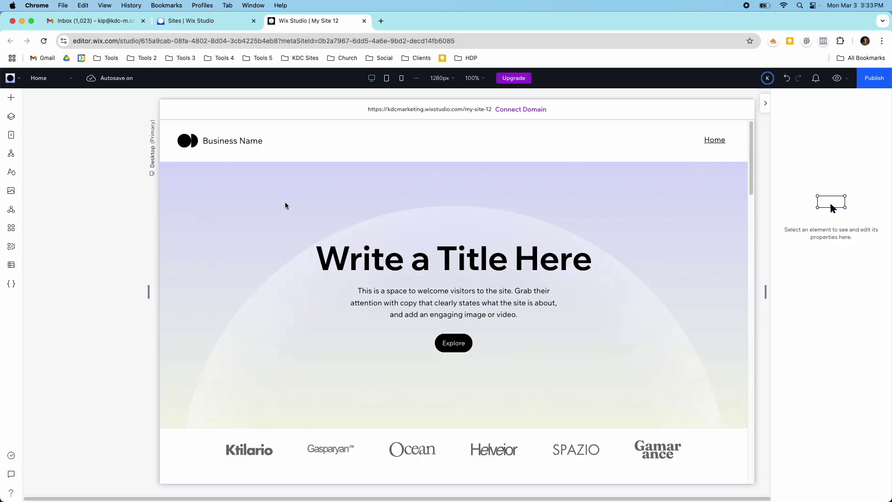
scroll(285, 205, down, 20)
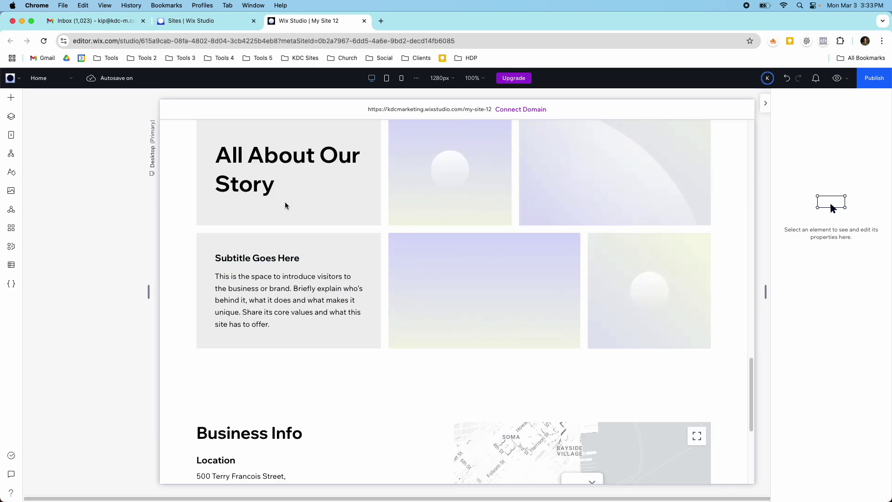
scroll(285, 206, up, 7)
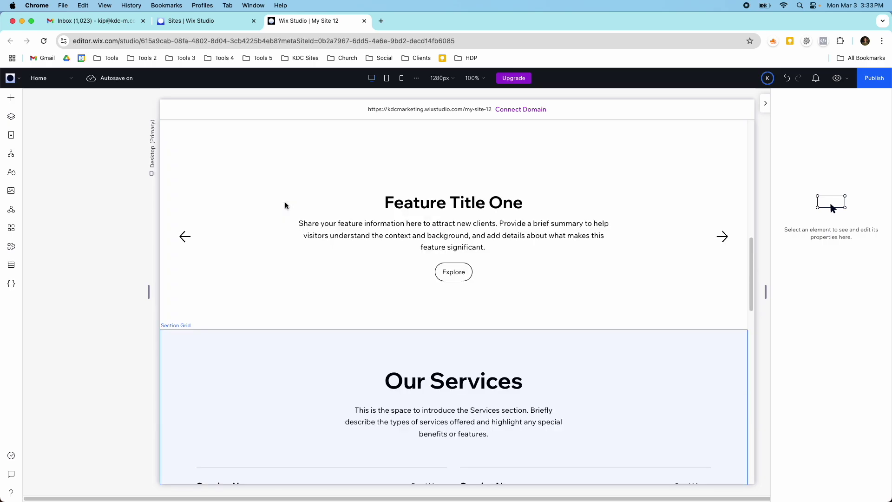
scroll(286, 205, up, 15)
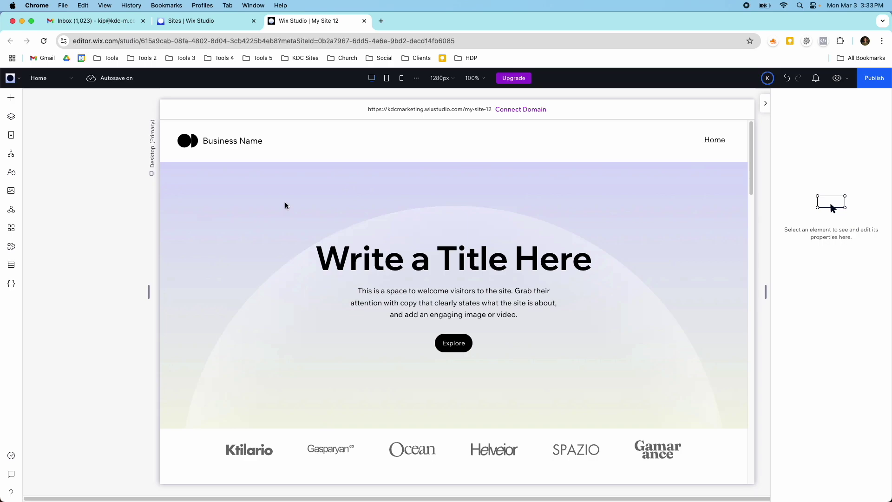
scroll(286, 205, down, 20)
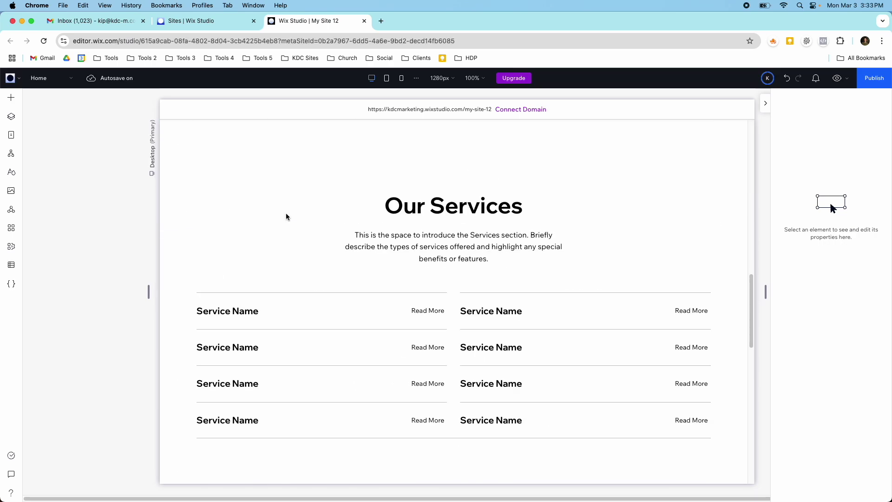
scroll(286, 217, down, 15)
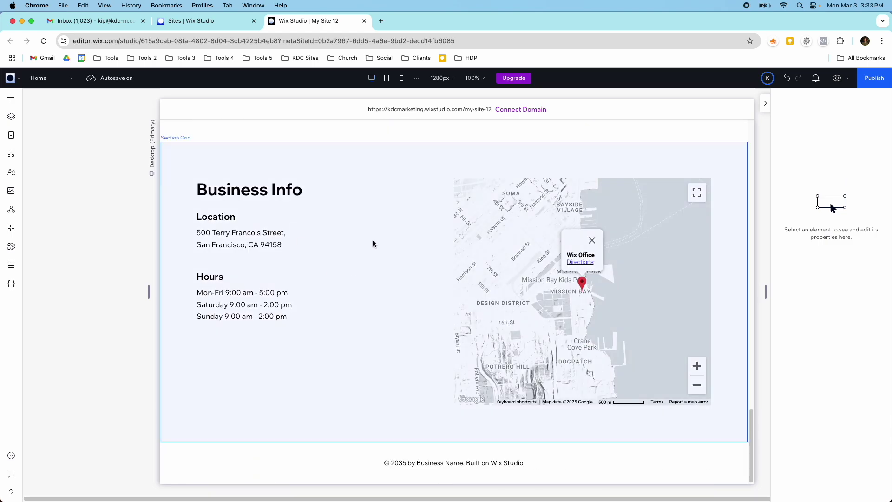
Insert a blank section between the collage and Business Info sections, and open the library of addable elements.
click(415, 147)
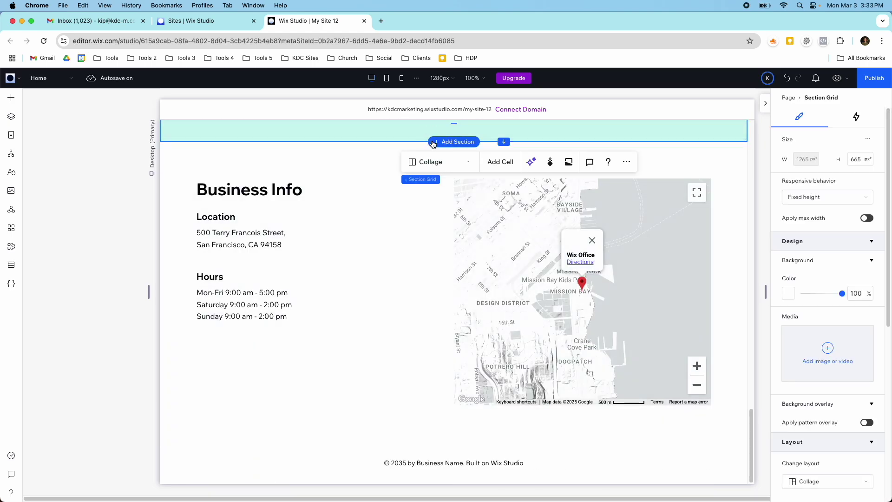
click(433, 142)
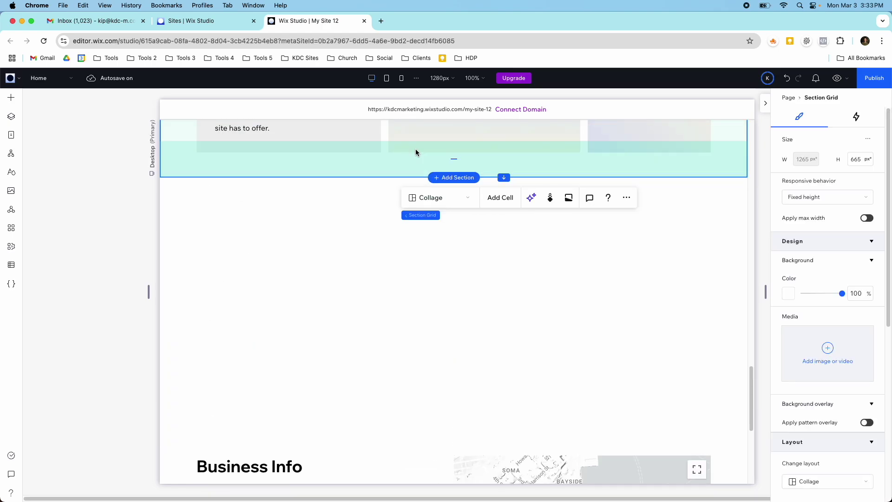
click(12, 99)
Browse the wireframe section designs for List, Collage, Business Info, Banner and Footers.
click(120, 210)
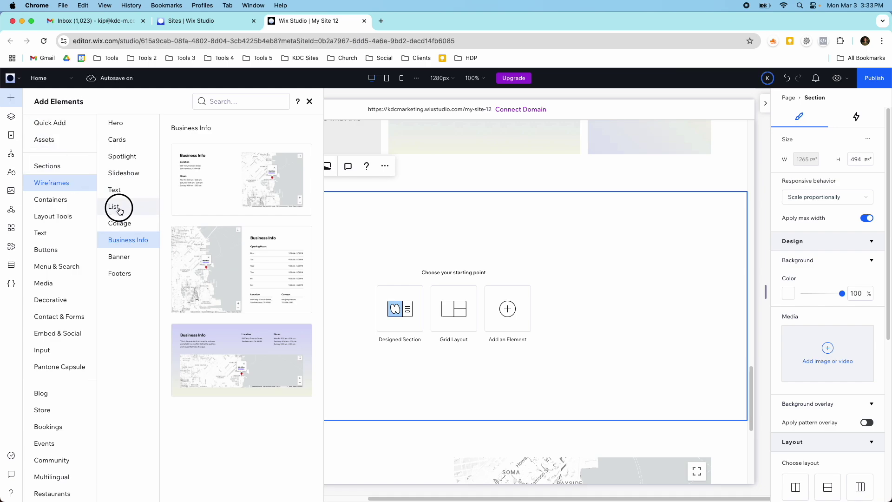
scroll(198, 251, down, 3)
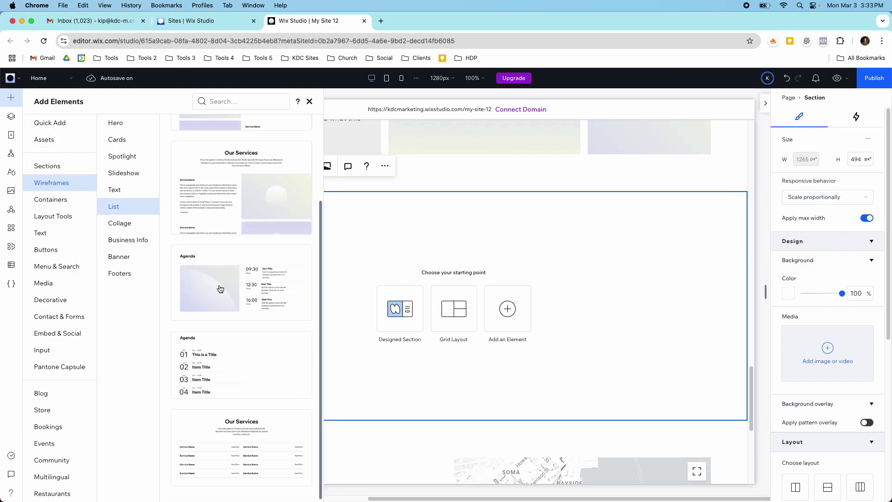
scroll(220, 289, up, 3)
click(142, 226)
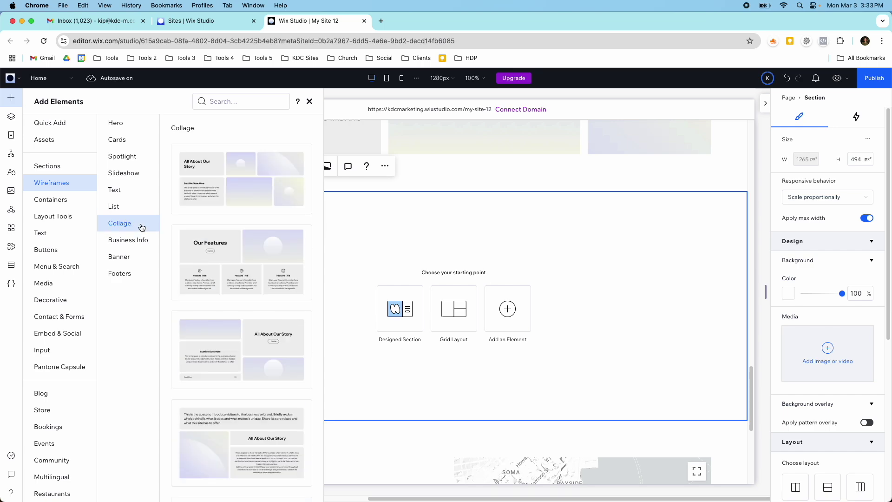
scroll(221, 267, down, 3)
click(143, 241)
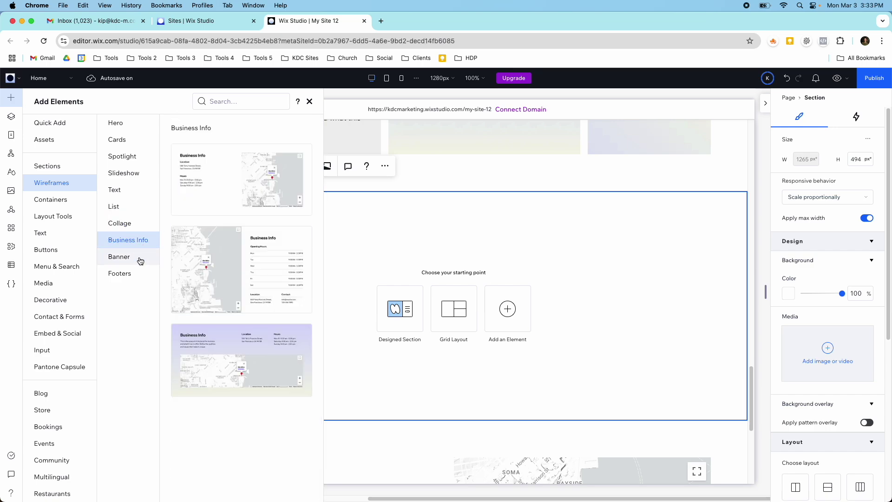
click(136, 263)
click(139, 275)
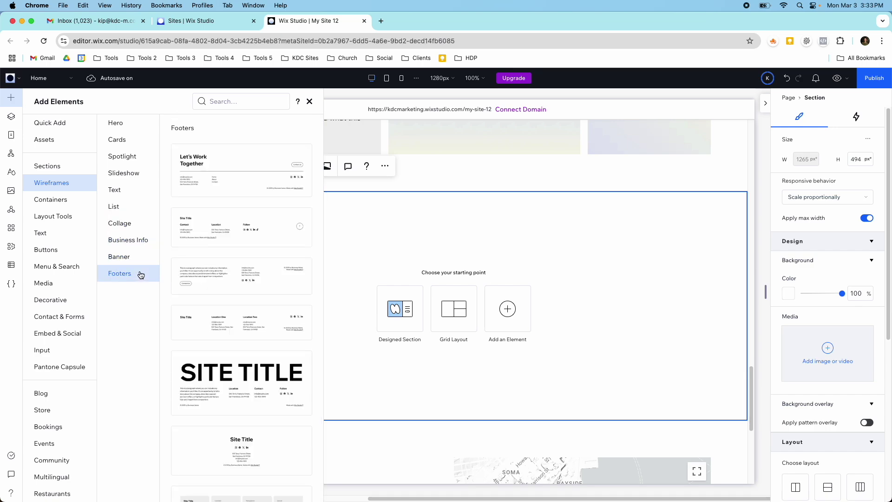
Browse the wireframe section designs for Slideshow, Spotlight, Cards and Hero.
click(121, 174)
scroll(223, 244, down, 5)
scroll(222, 244, up, 5)
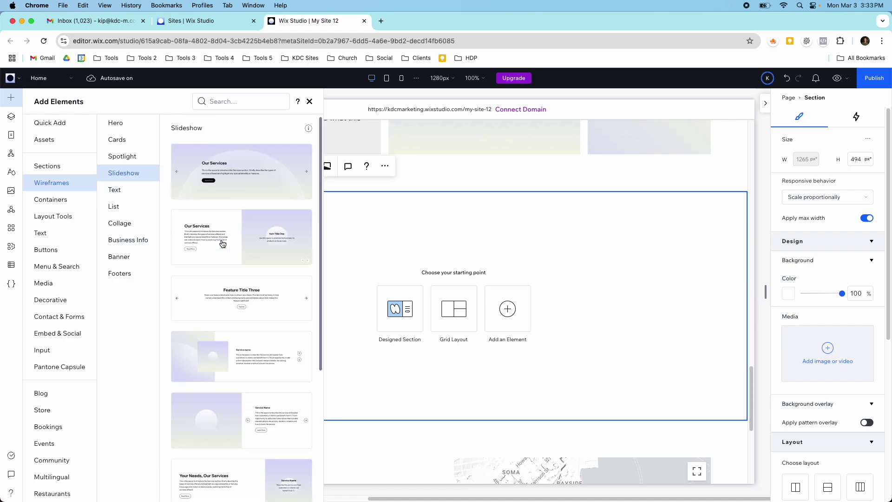
click(126, 159)
scroll(205, 226, down, 10)
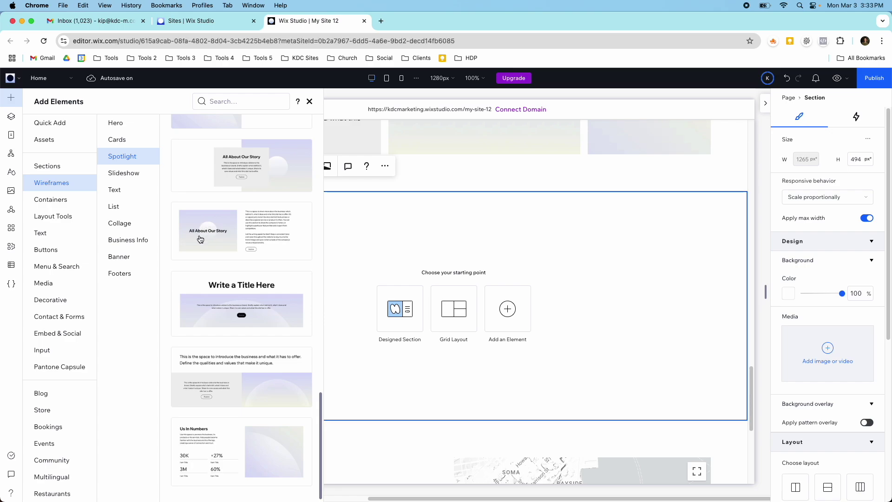
scroll(200, 239, up, 10)
click(123, 142)
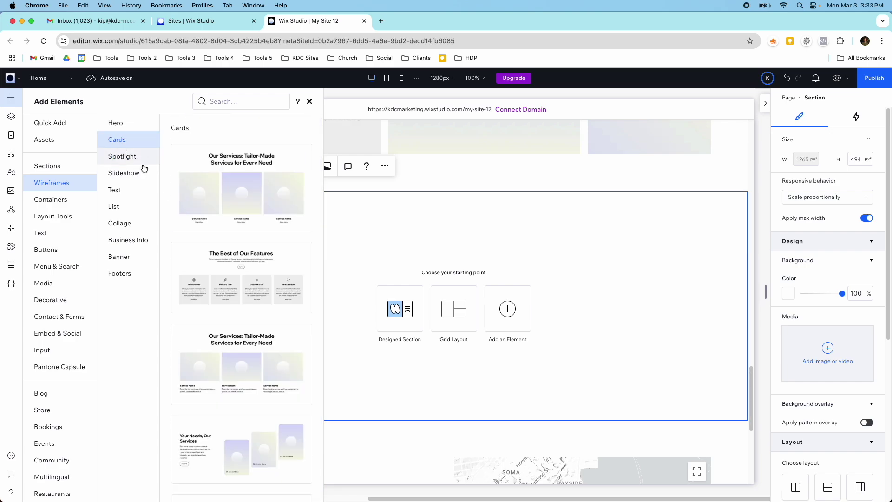
click(134, 126)
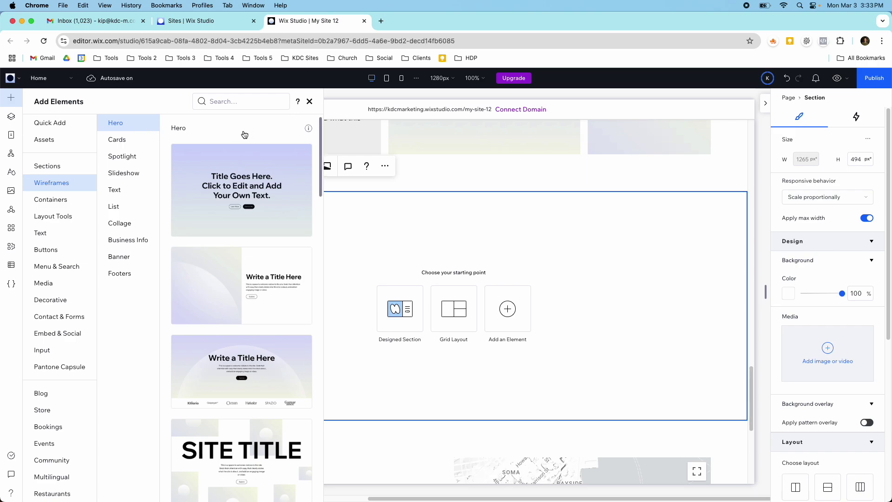
Close the element library and delete the blank section above Business Info.
click(310, 102)
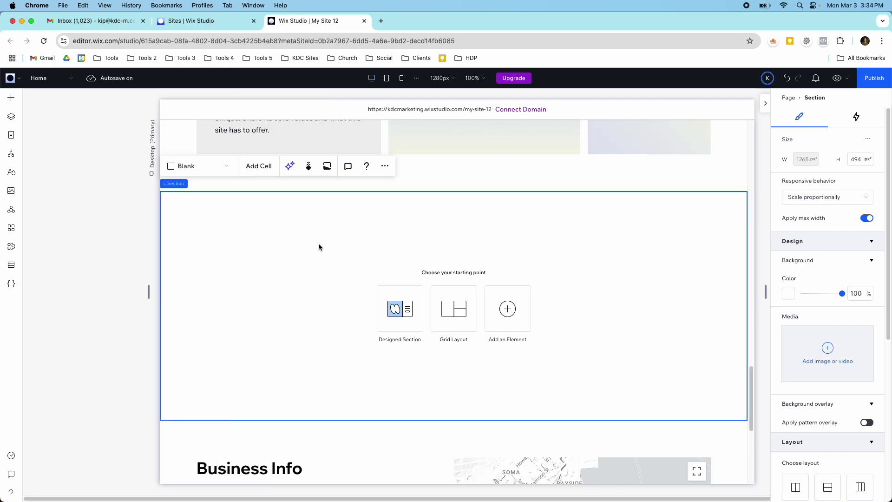
key(Delete)
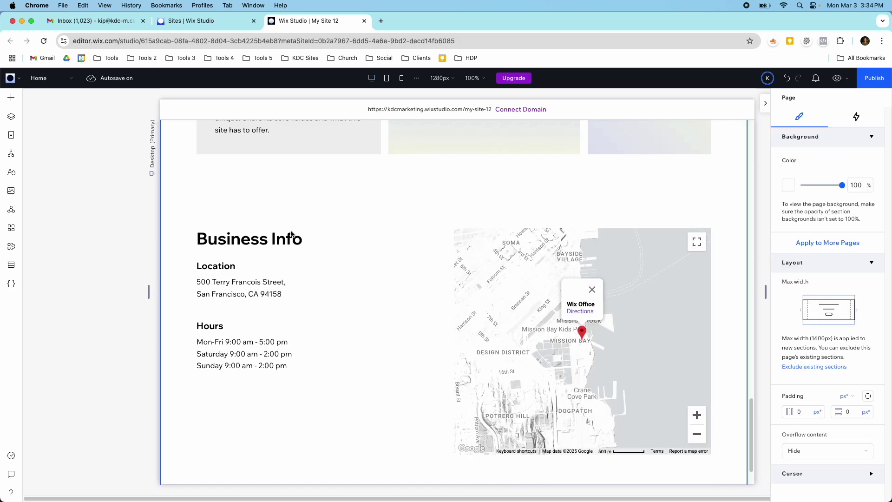
Go to the Sites dashboard, start a new site from a Studio template and look over the template gallery.
click(185, 22)
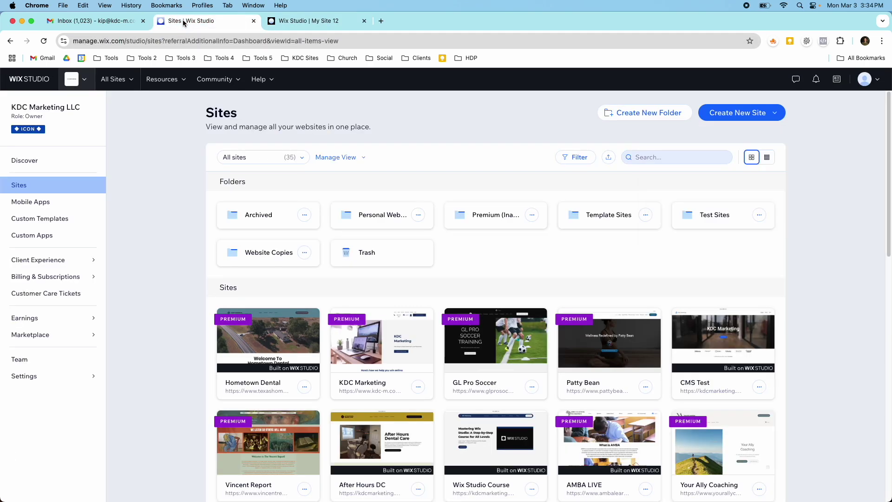
click(744, 114)
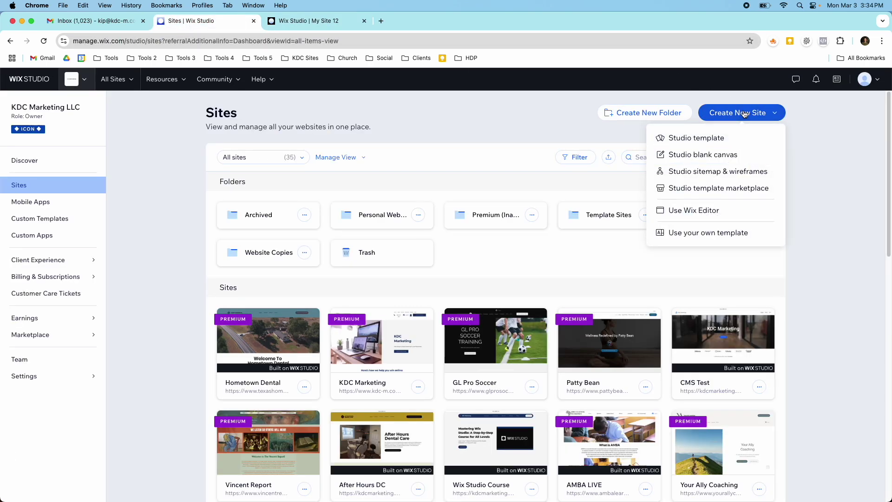
click(722, 139)
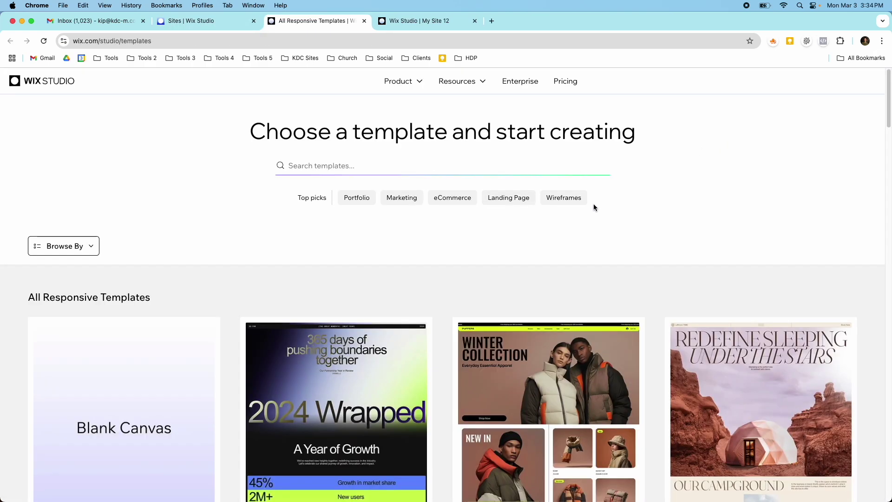
scroll(494, 227, down, 3)
scroll(494, 228, up, 3)
scroll(494, 228, down, 3)
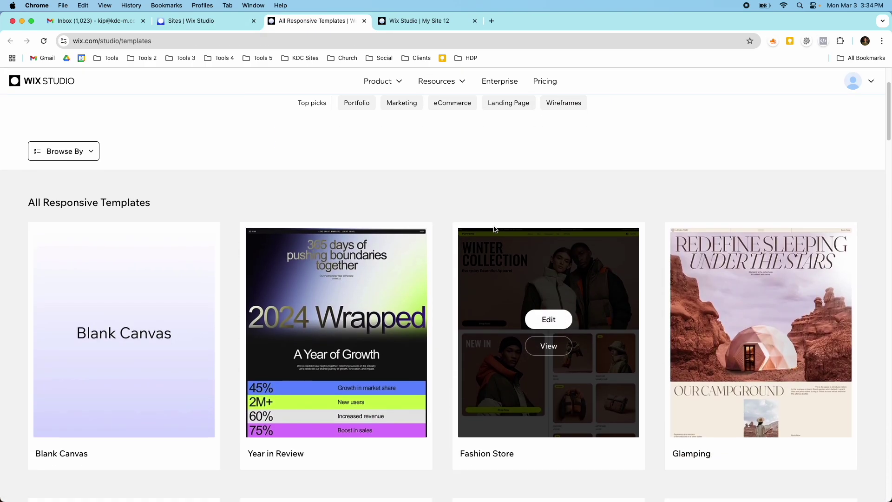
scroll(446, 193, up, 3)
Filter the template gallery to Wireframes and look through the available wireframe templates.
click(553, 176)
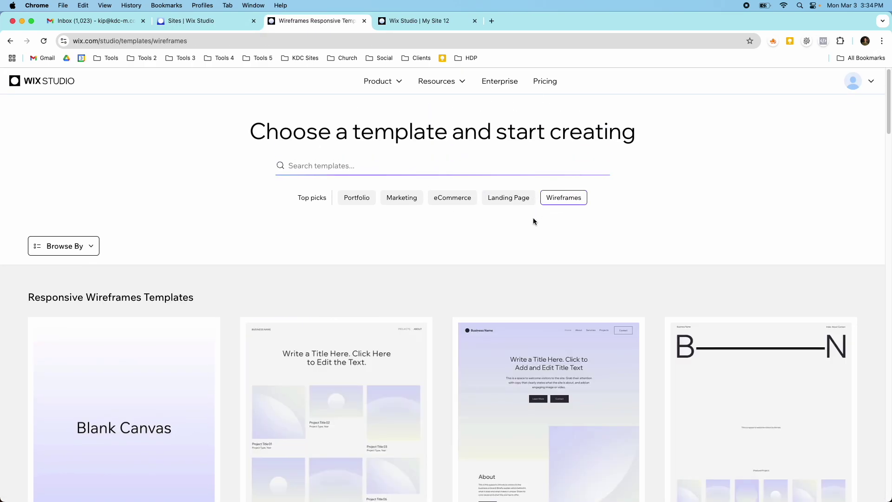
scroll(534, 217, down, 10)
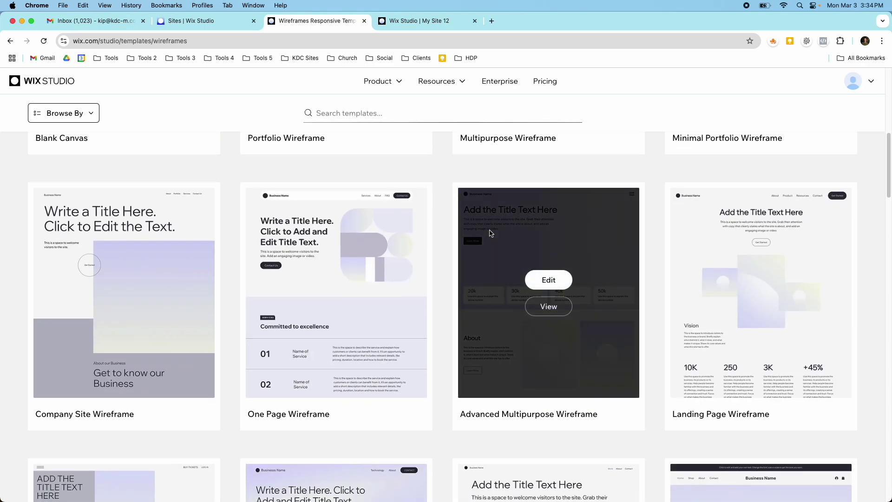
scroll(490, 233, down, 7)
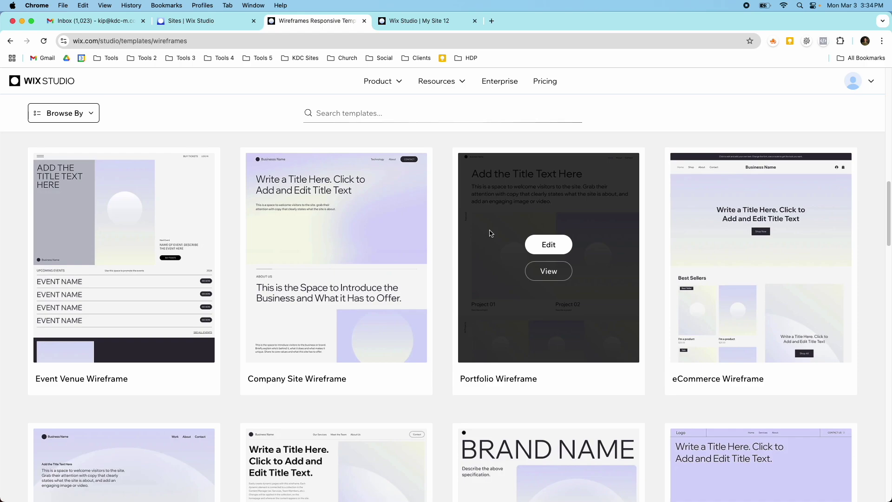
scroll(490, 232, down, 10)
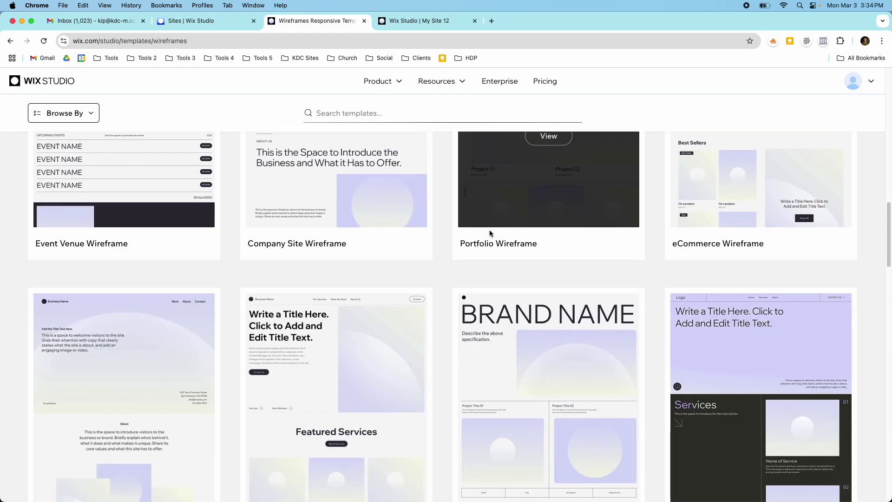
scroll(489, 233, up, 5)
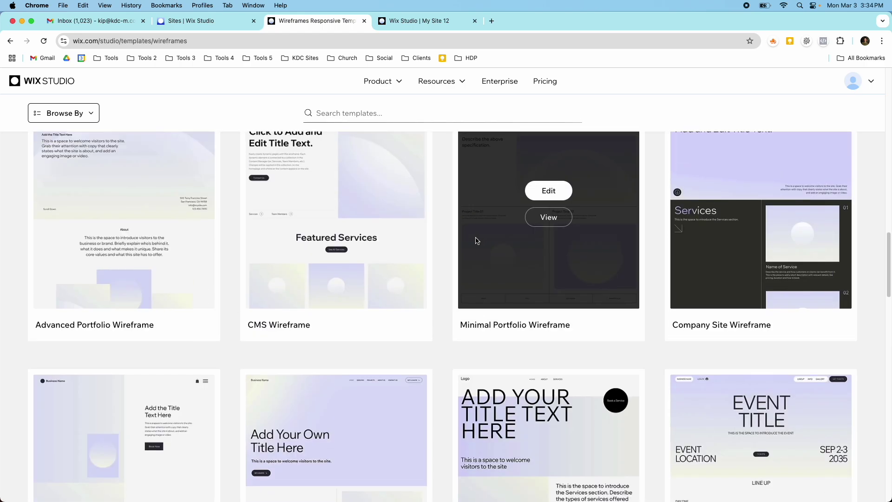
Preview the CMS Wireframe template and examine its page from the hero down to the Stats section.
click(342, 222)
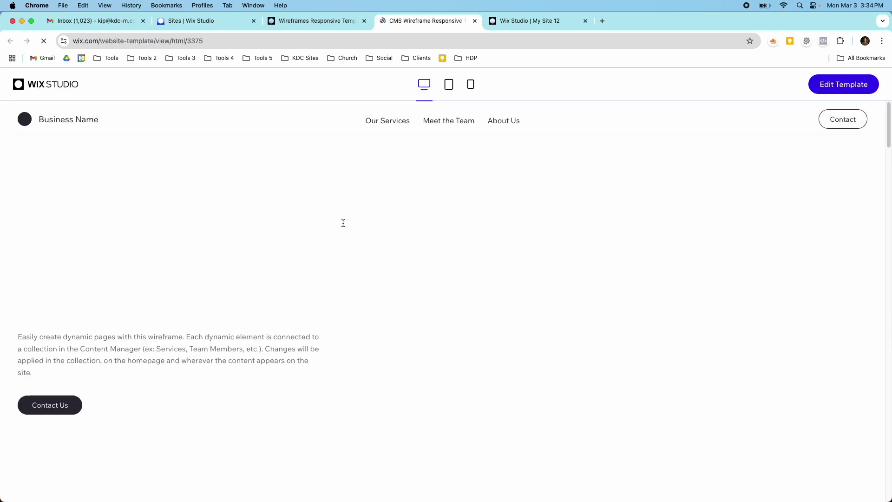
scroll(352, 237, down, 10)
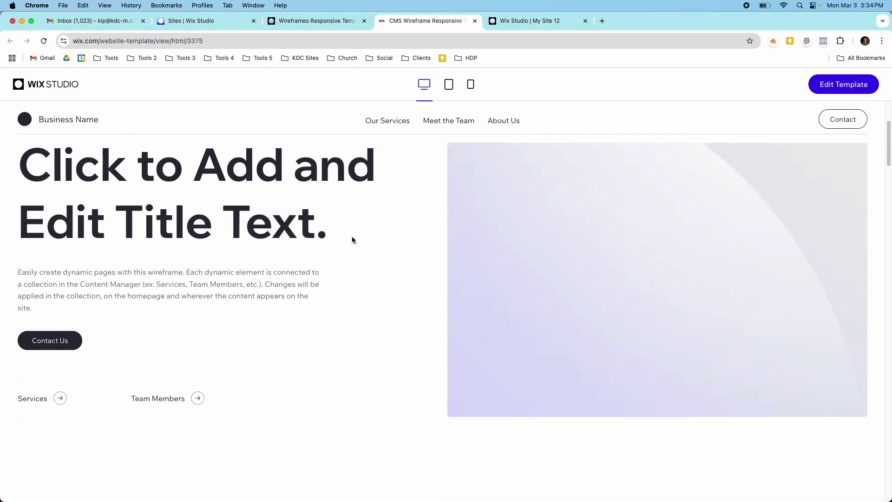
scroll(353, 240, down, 15)
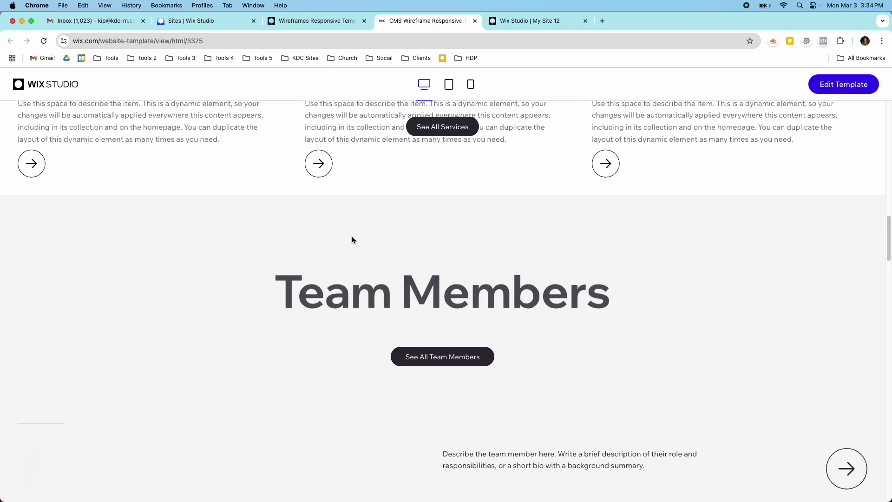
scroll(352, 237, down, 15)
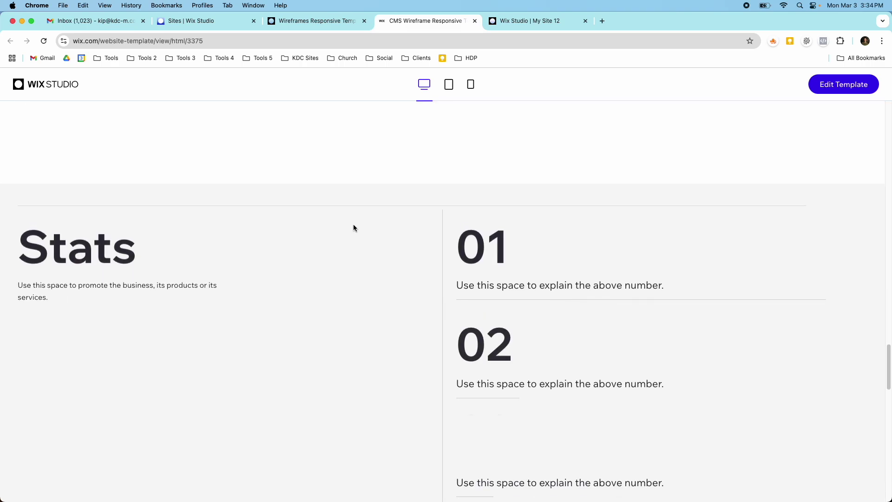
Return to the My Site 12 editor and review the home page sections from the hero down to Business Info.
click(308, 24)
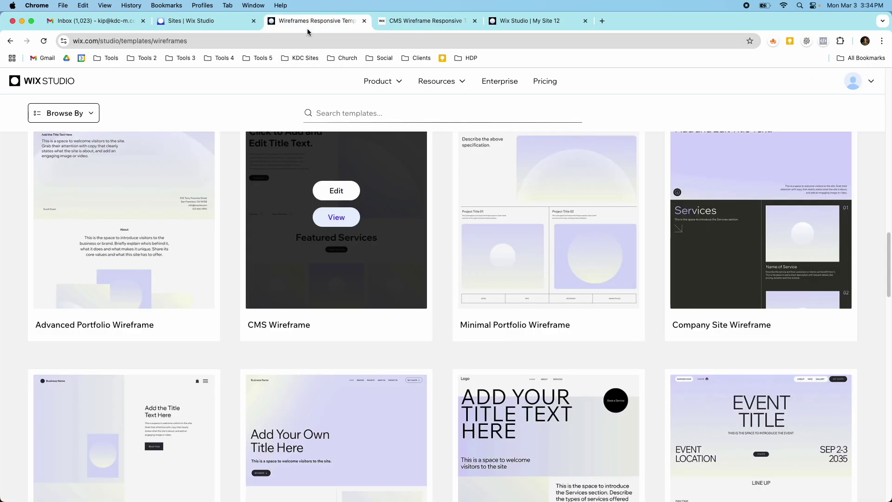
click(548, 21)
scroll(524, 186, down, 2)
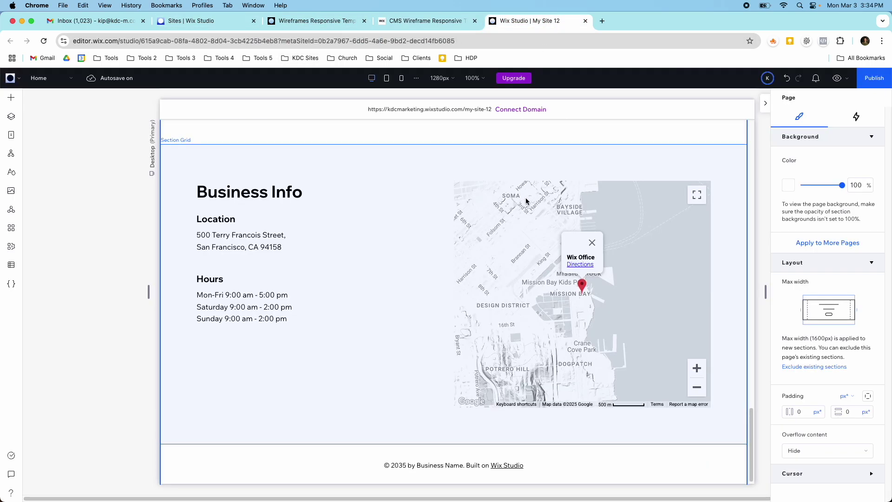
scroll(526, 201, up, 10)
scroll(526, 200, up, 10)
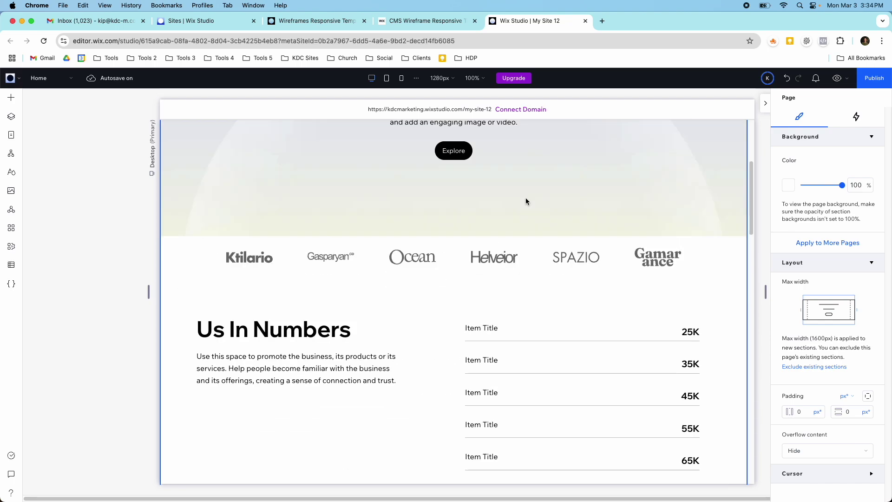
scroll(526, 201, up, 4)
scroll(527, 201, down, 6)
scroll(526, 199, down, 4)
scroll(526, 199, down, 5)
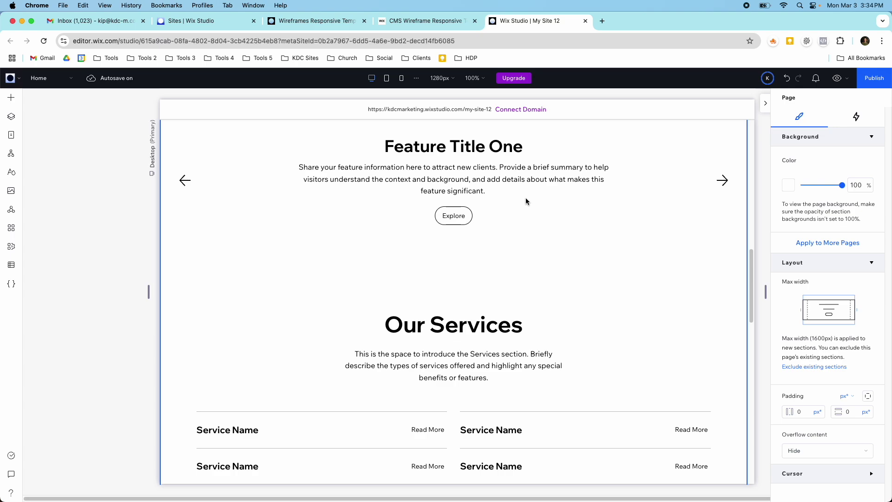
scroll(525, 197, down, 8)
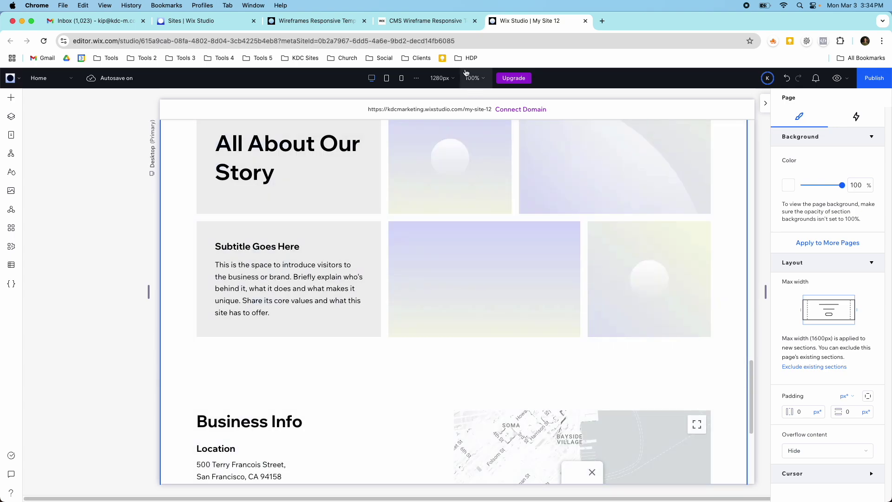
Reopen the CMS Wireframe preview and review its sections from Stats back up to the hero for comparison.
click(398, 25)
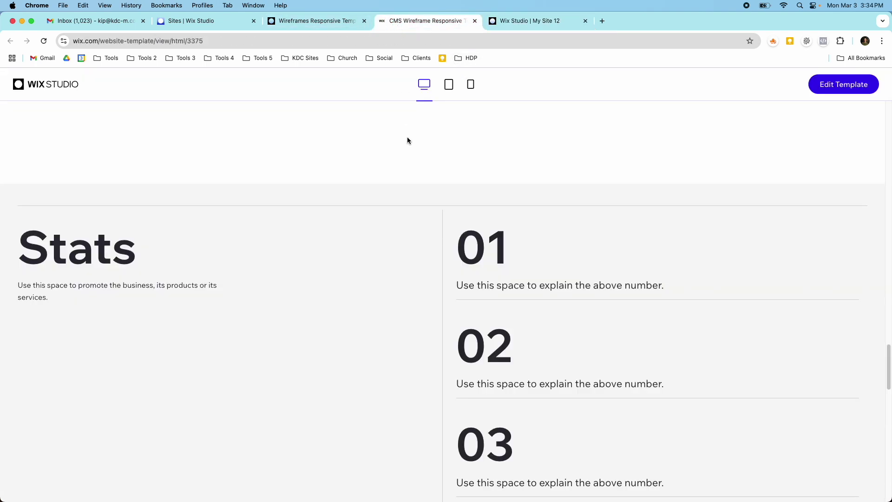
scroll(414, 160, up, 10)
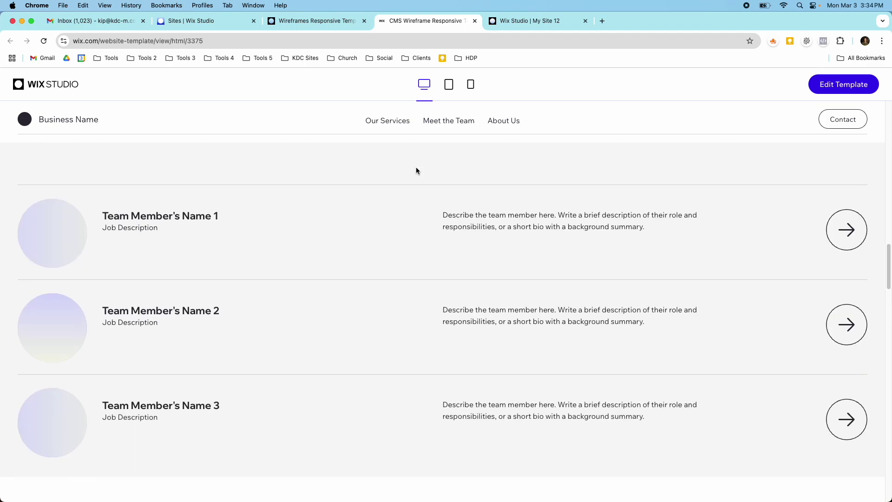
scroll(415, 168, up, 10)
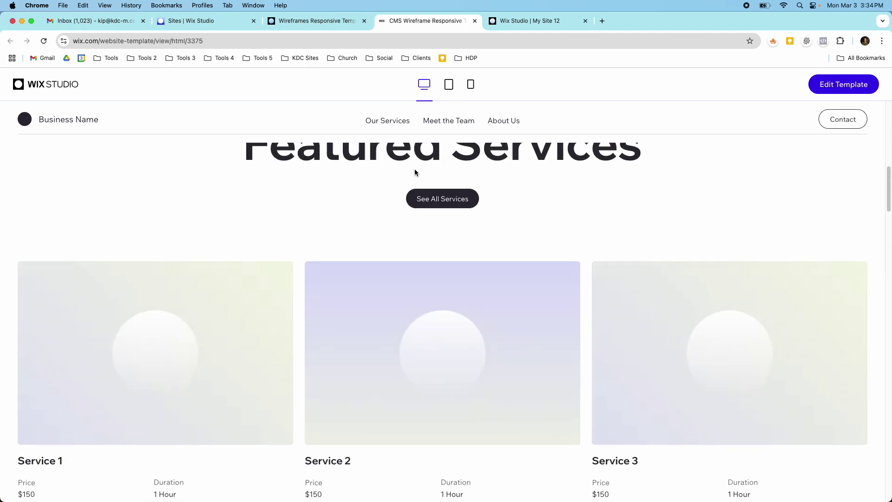
scroll(415, 171, up, 1)
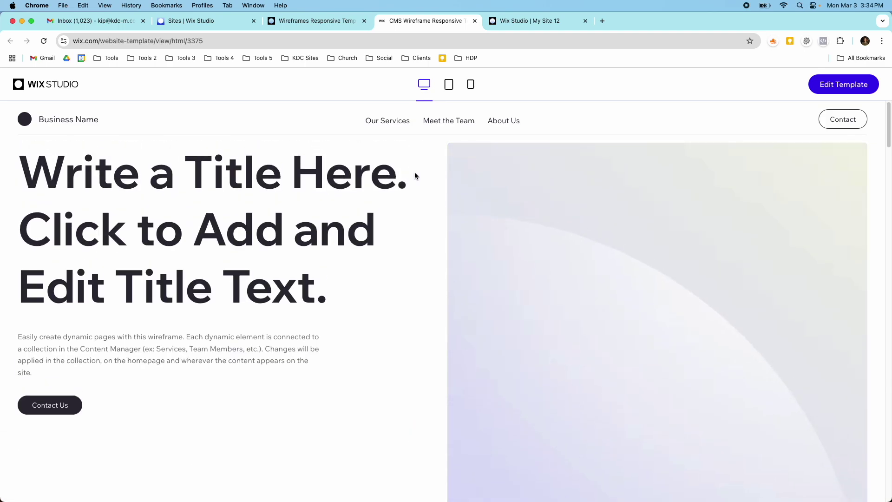
Review the CMS Wireframe preview from the hero through Team Members and Stats to the contact footer, returning to the hero.
scroll(415, 172, down, 8)
scroll(414, 176, down, 15)
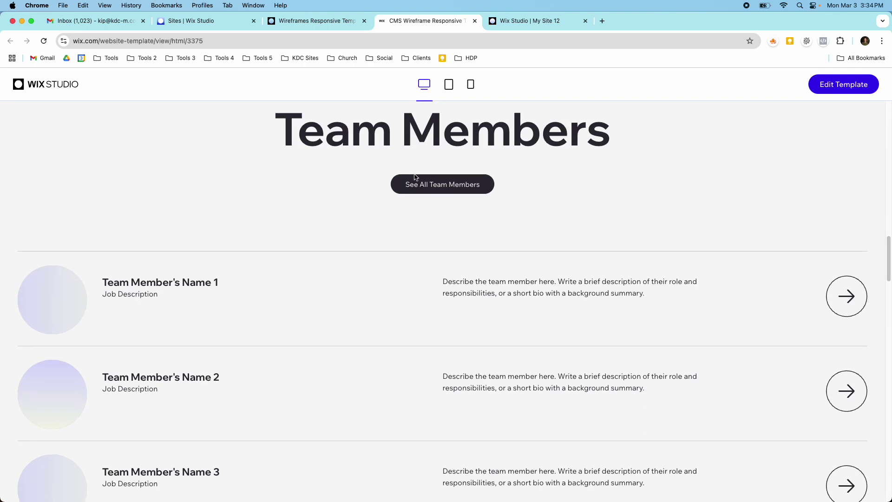
scroll(414, 176, down, 15)
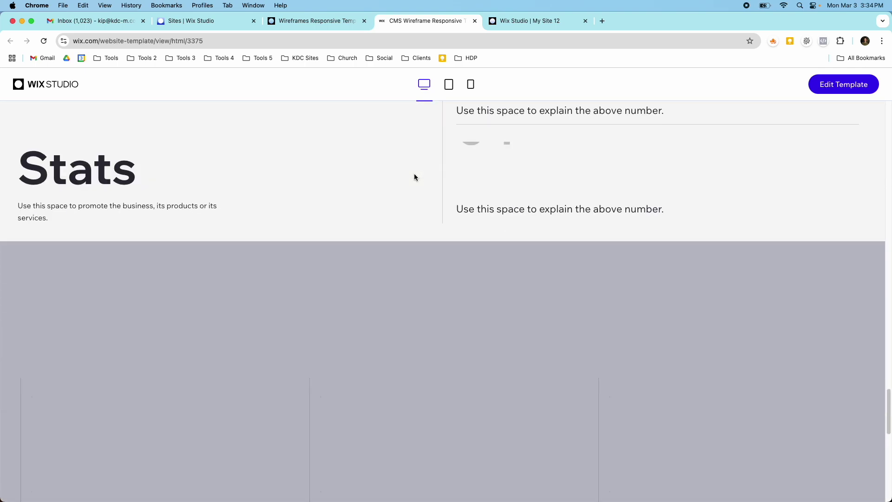
scroll(415, 177, down, 3)
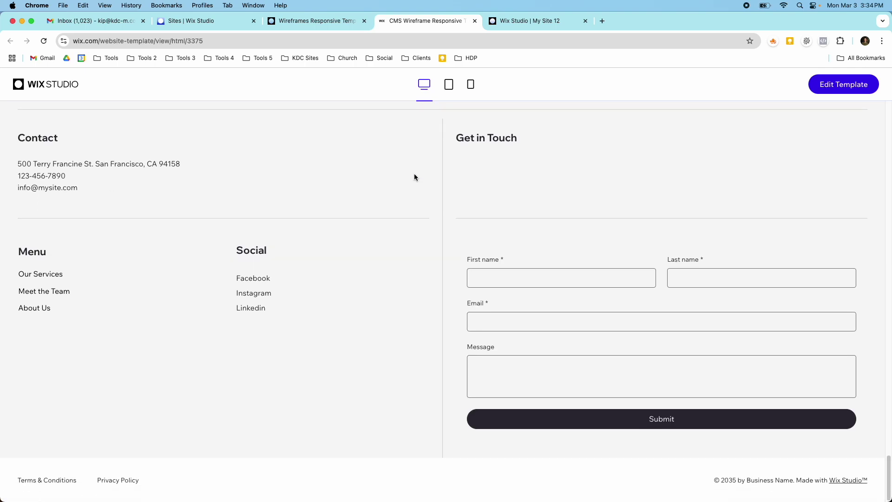
scroll(415, 177, up, 12)
scroll(414, 174, up, 15)
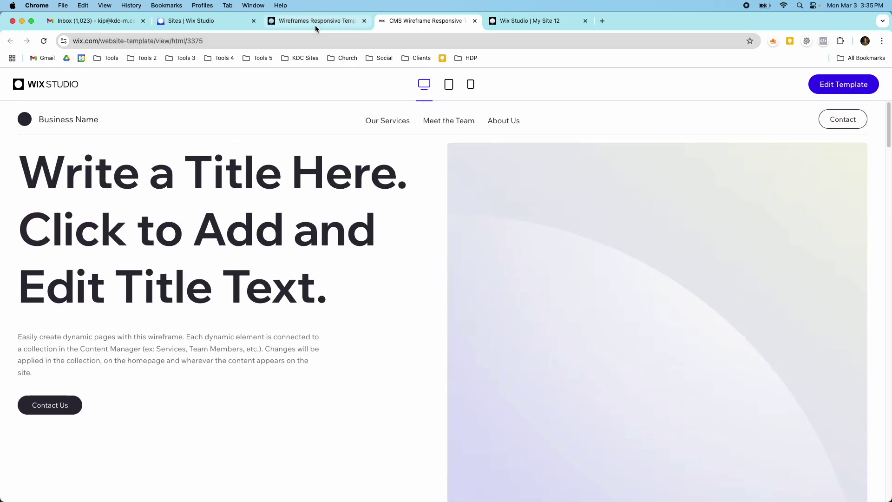
Return to the Wireframes template gallery and browse the templates on its first page.
click(315, 25)
scroll(377, 207, down, 10)
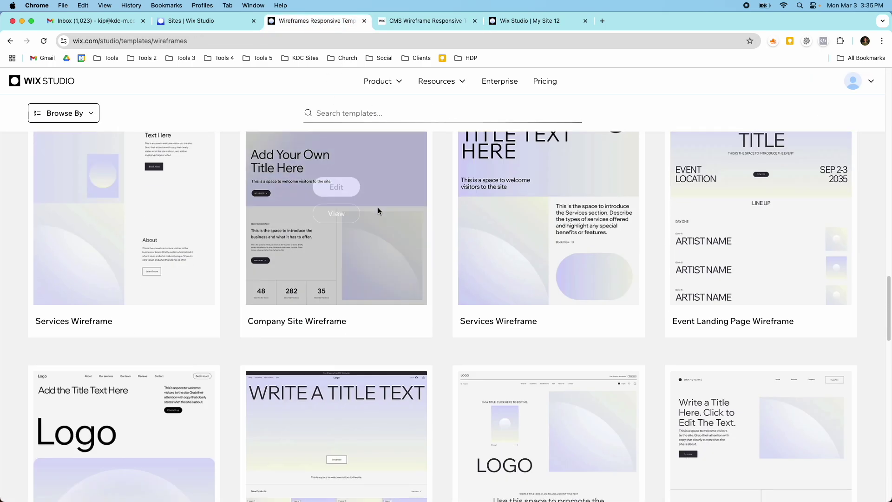
scroll(382, 224, down, 5)
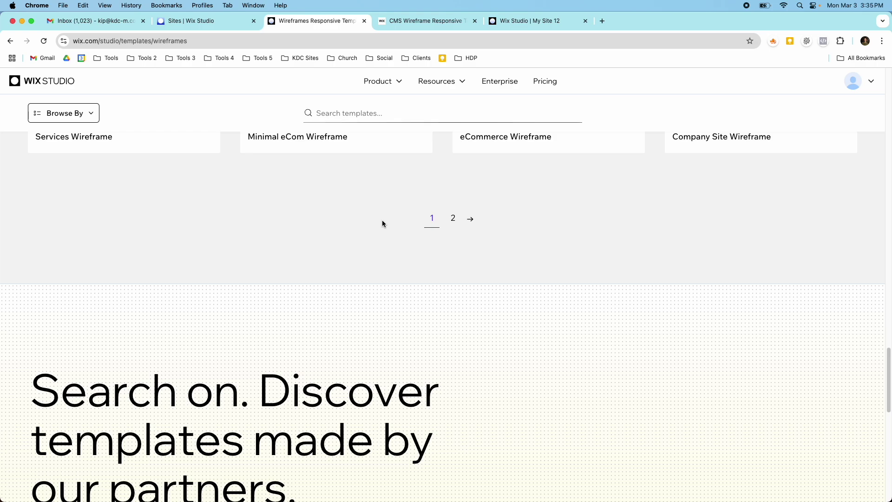
scroll(382, 223, up, 10)
scroll(382, 223, up, 10)
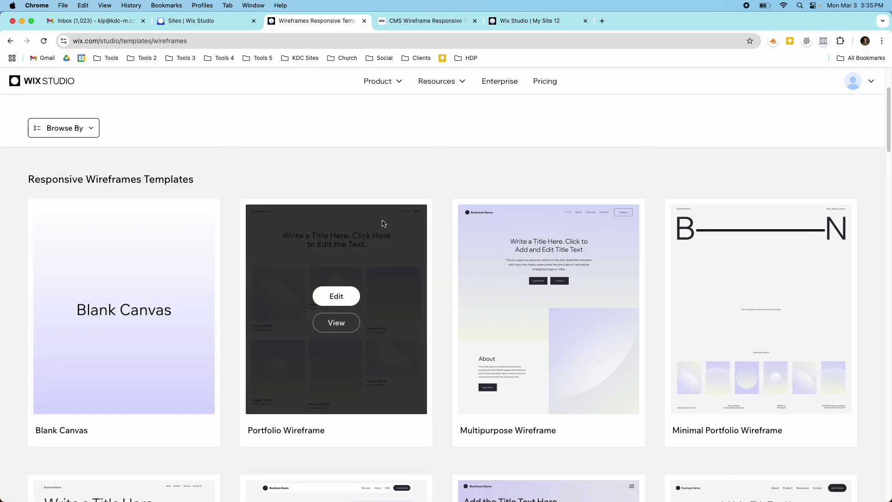
scroll(382, 223, down, 10)
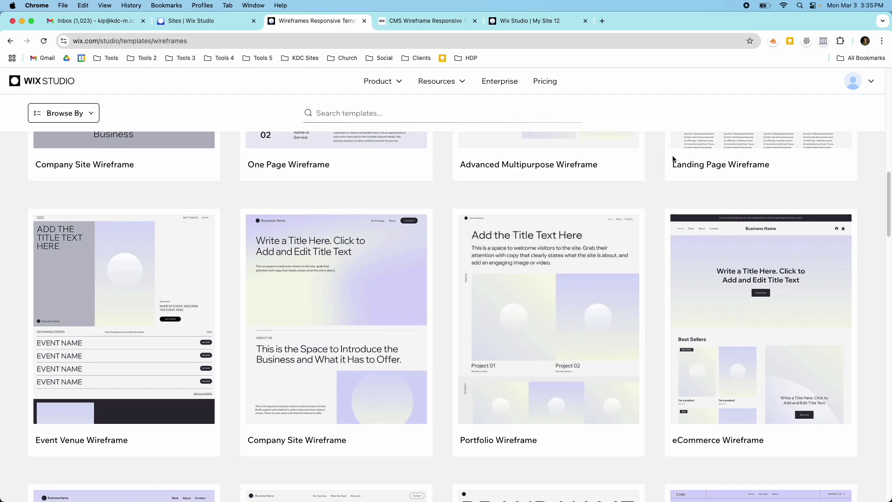
scroll(622, 209, down, 5)
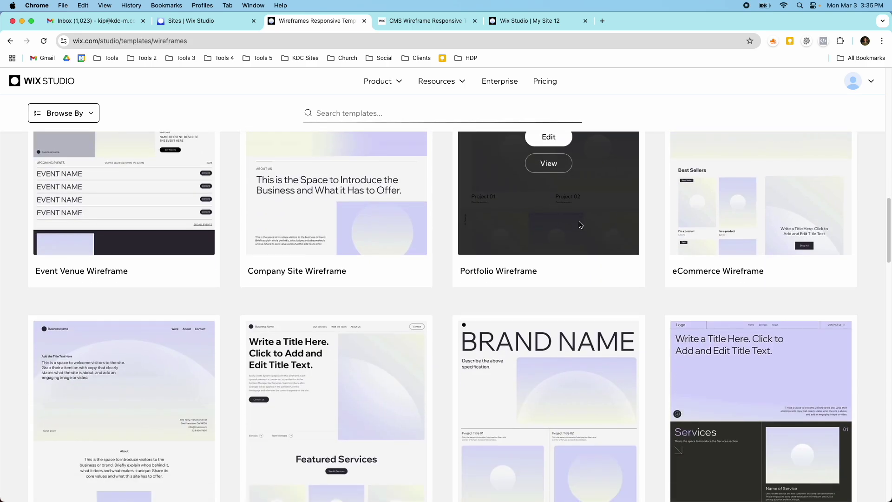
scroll(180, 179, down, 10)
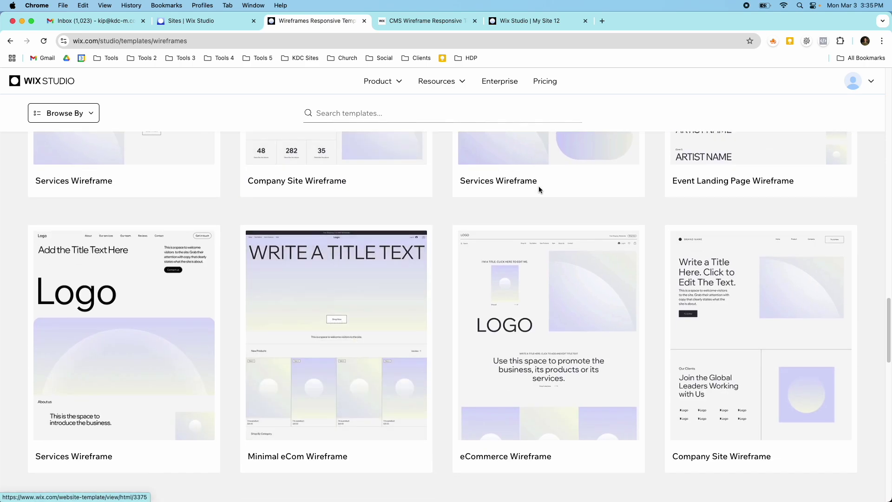
scroll(544, 216, down, 5)
Open page 2 of the Wireframes gallery and look through the remaining templates.
click(467, 313)
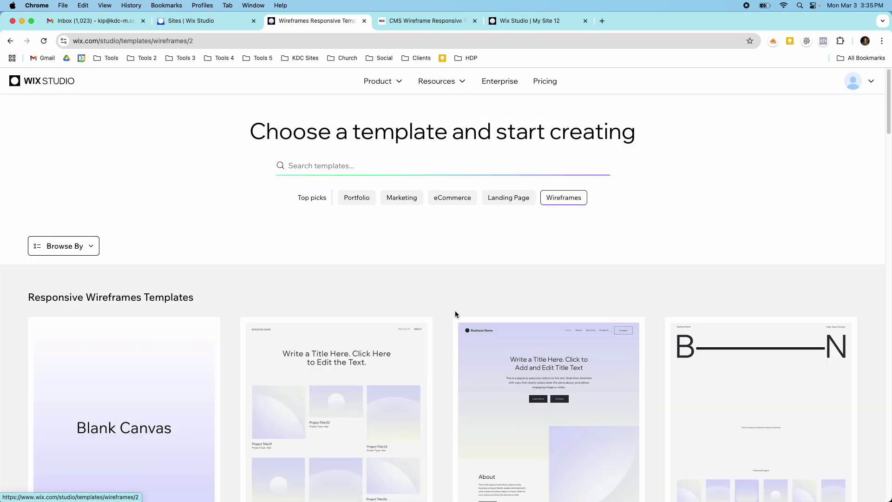
scroll(476, 266, down, 3)
scroll(477, 269, down, 2)
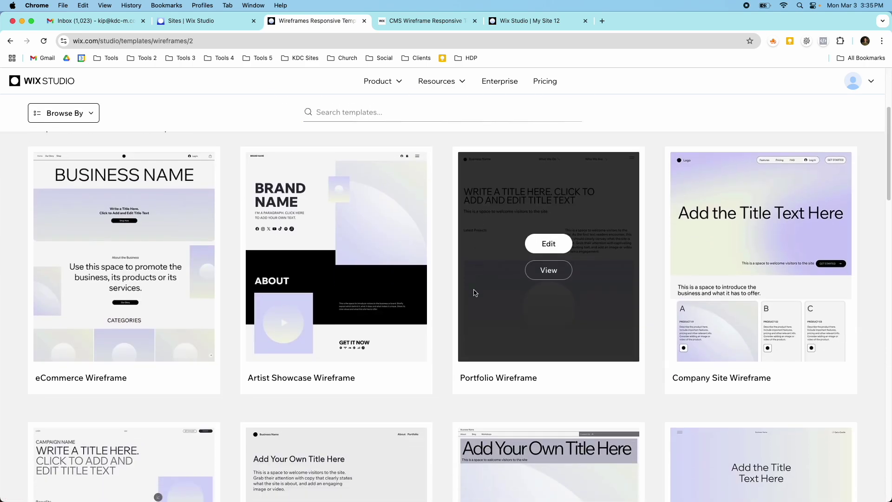
scroll(447, 348, down, 8)
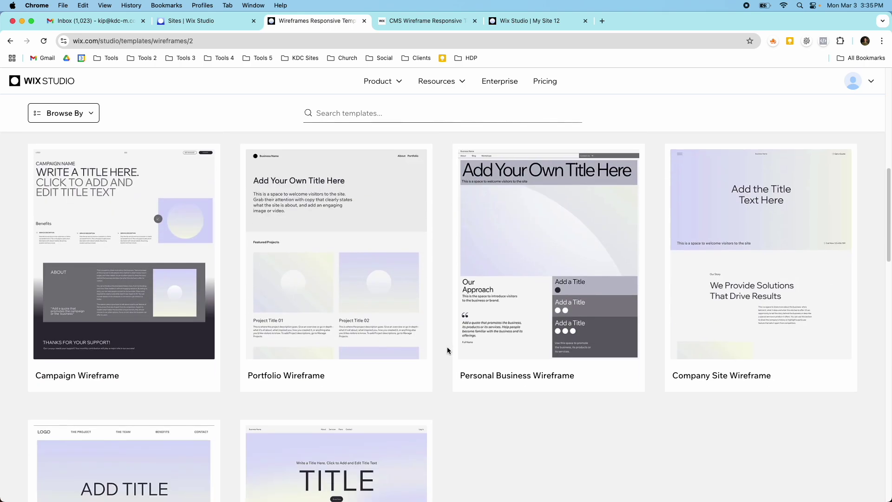
scroll(447, 346, down, 9)
scroll(447, 347, up, 6)
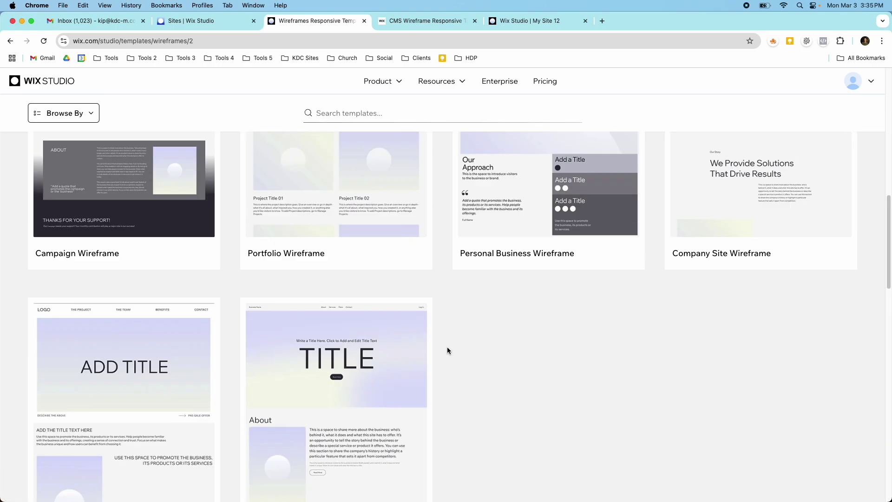
scroll(448, 346, up, 10)
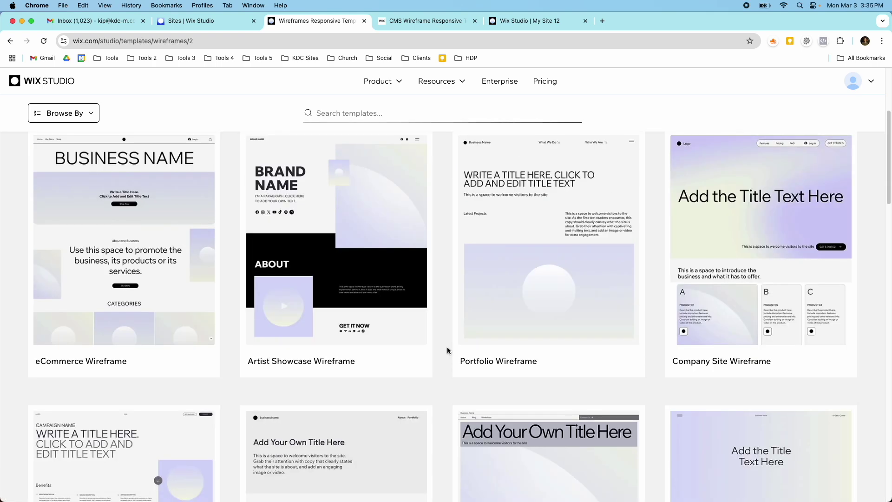
scroll(447, 347, up, 4)
Go back to the CMS Wireframe preview and examine its hero and Featured Services sections.
click(422, 23)
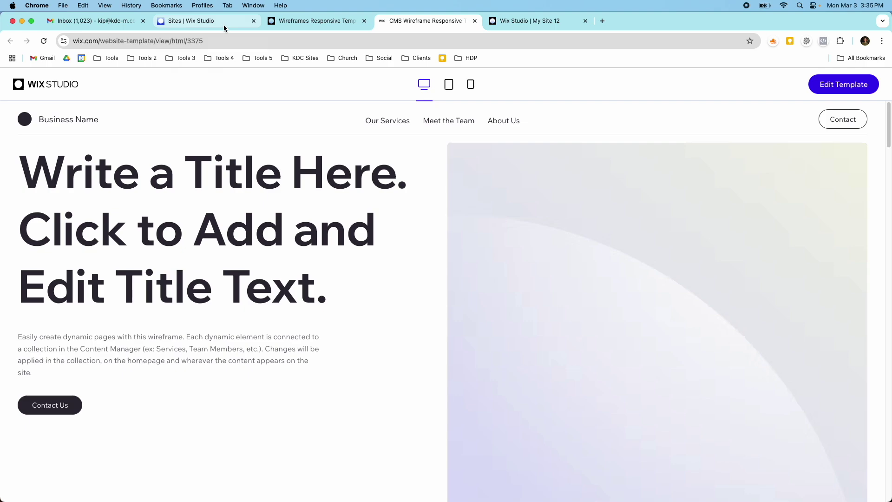
scroll(457, 199, down, 6)
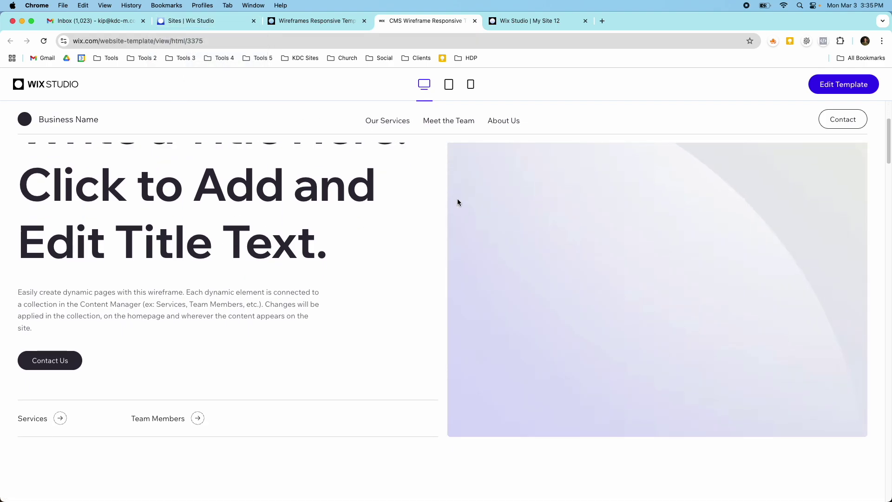
scroll(474, 206, up, 3)
scroll(474, 207, up, 4)
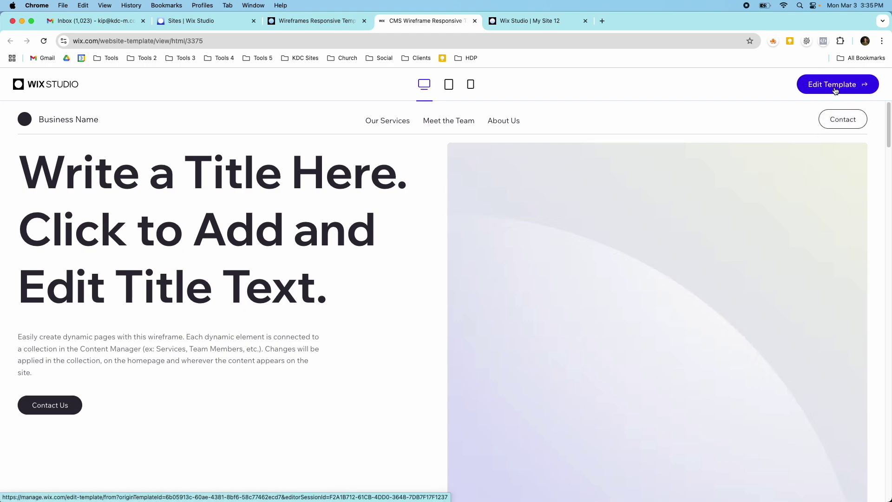
scroll(584, 224, down, 8)
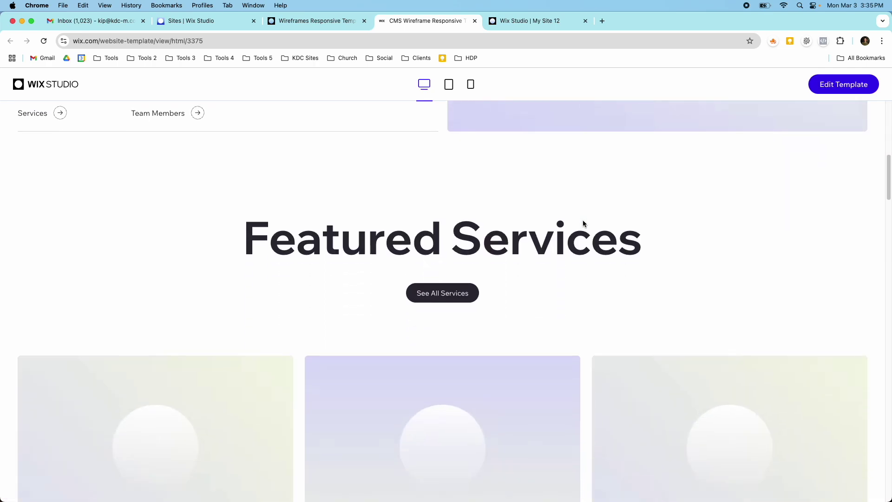
From the Sites dashboard, start a new site with the AI visual sitemap and wireframe generator.
click(302, 21)
click(235, 21)
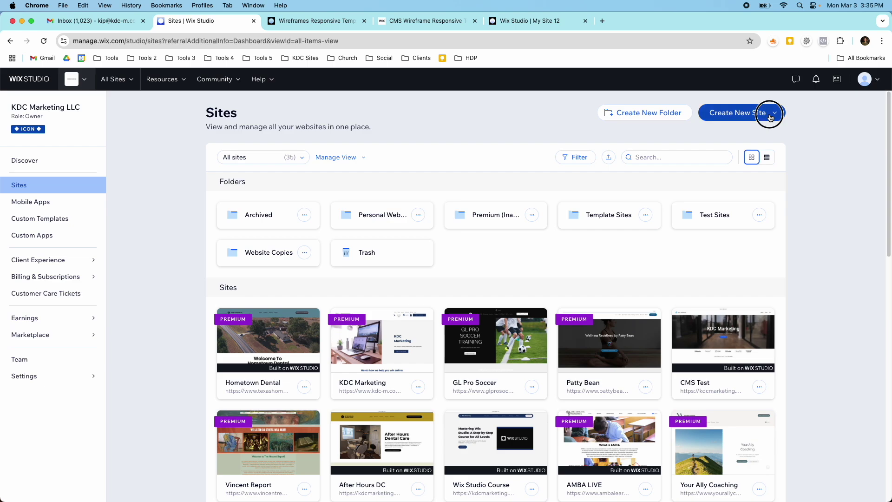
click(770, 117)
click(721, 173)
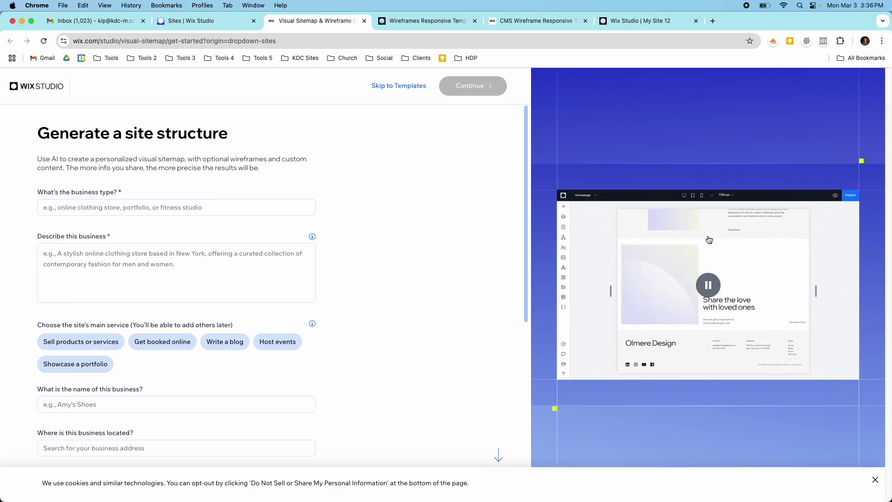
Set the business type to the suggested Marketing Agency.
click(204, 210)
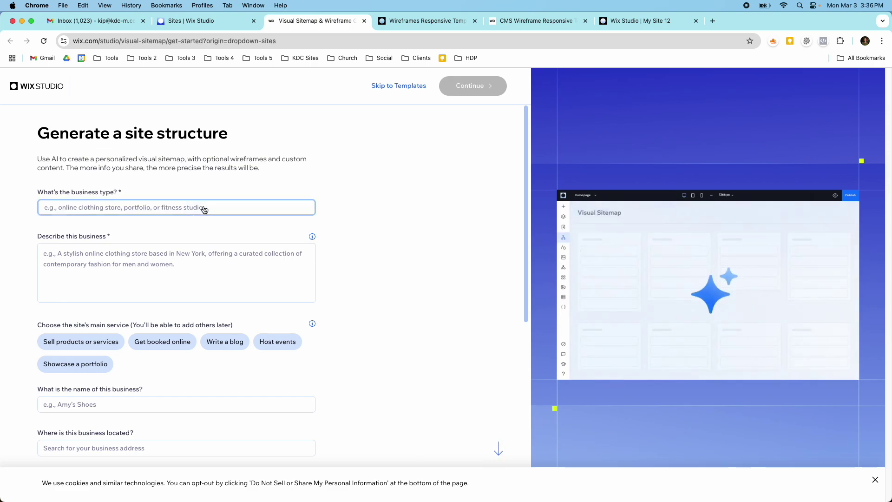
text(Marketing A)
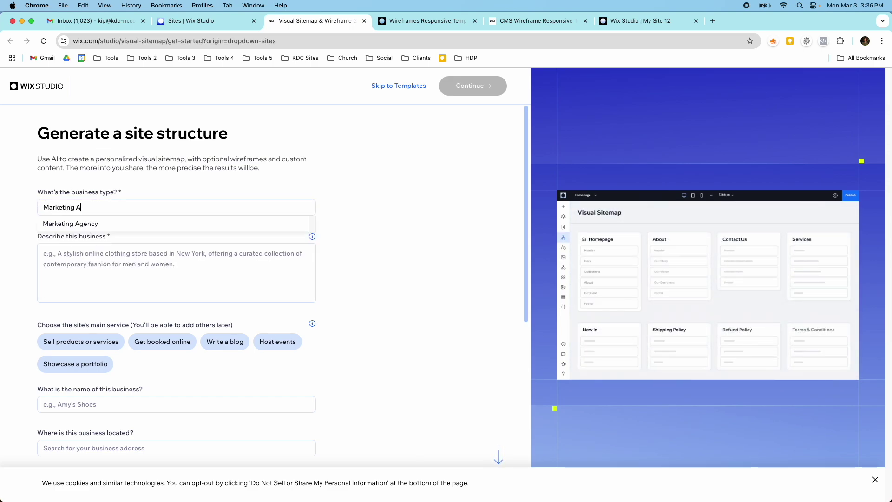
text(Gen)
key(BackSpace)
key(BackSpace)
text(ency)
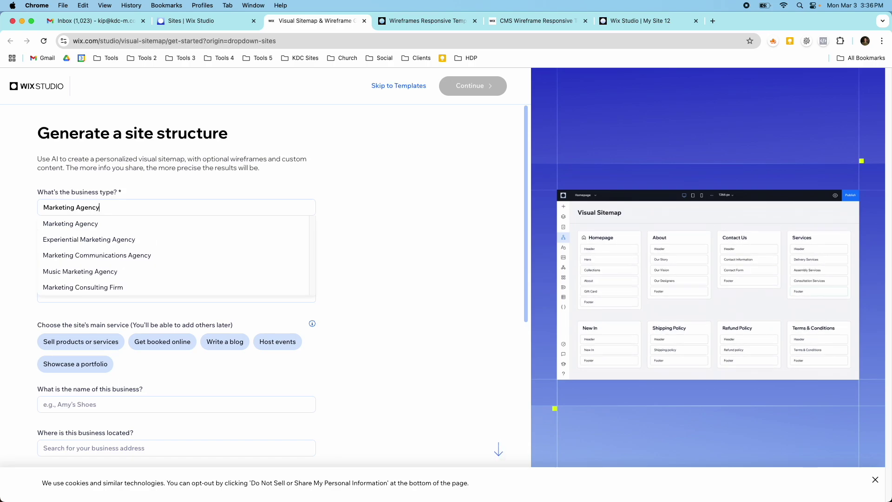
click(185, 224)
Describe the business as "We specialize in logo design.".
text(We specili)
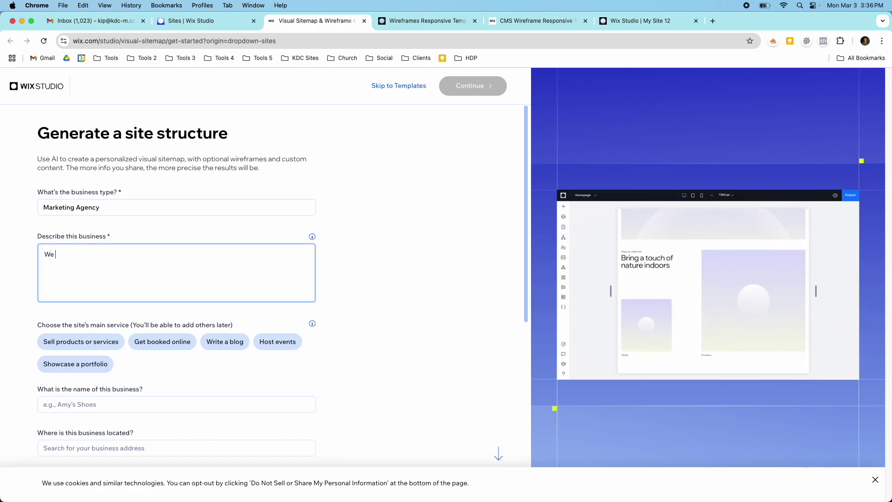
key(BackSpace)
key(BackSpace)
text(alize in logo den)
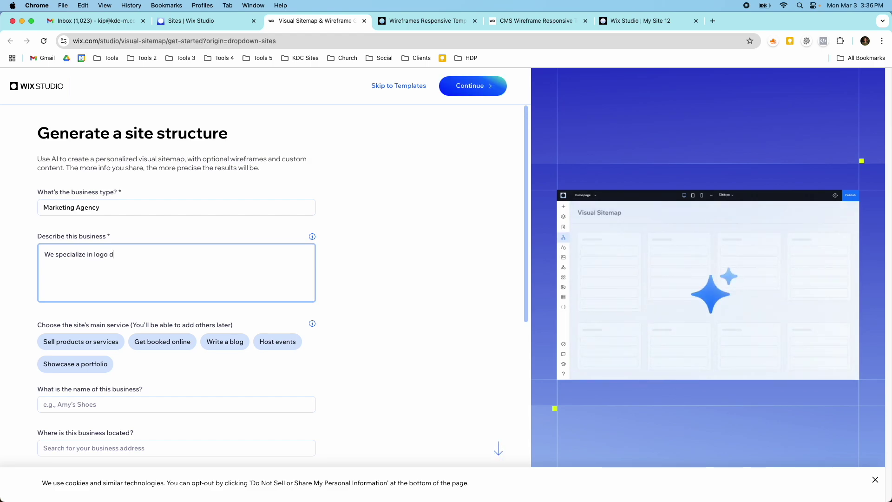
key(BackSpace)
text(sign.)
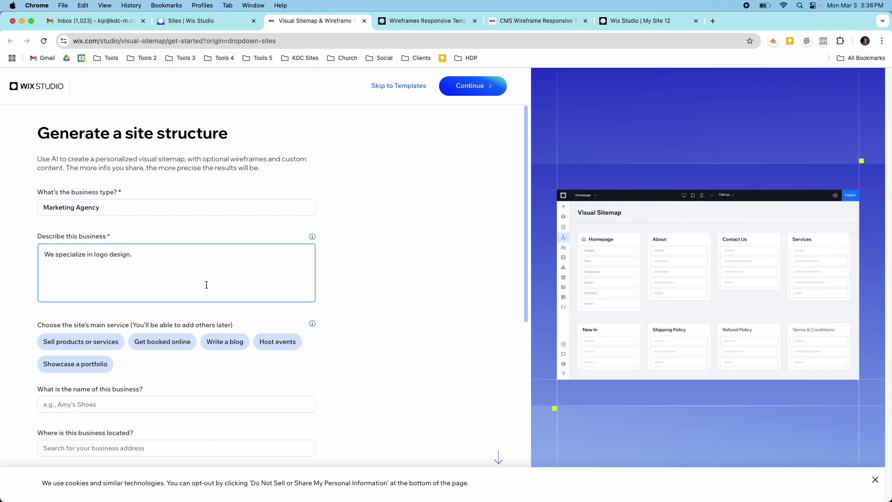
Choose Showcase a portfolio as the site's main service and name the business KDC Marketing.
scroll(206, 284, down, 1)
scroll(96, 227, down, 5)
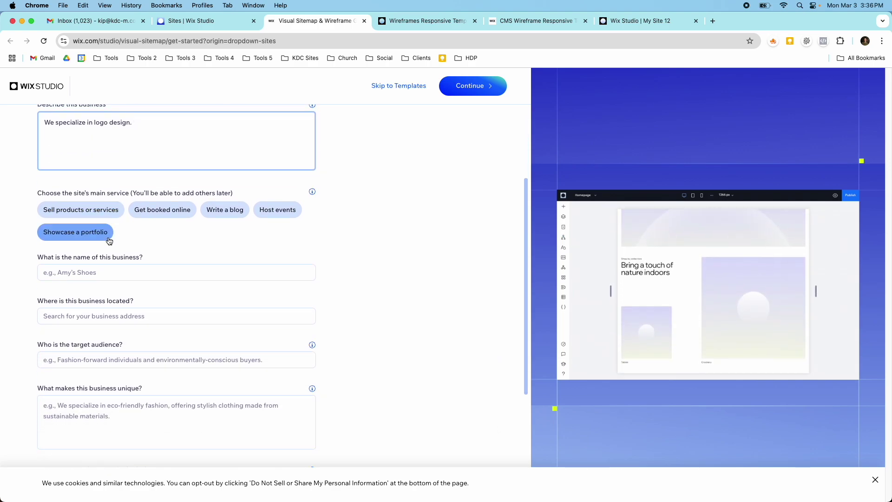
click(75, 232)
click(174, 268)
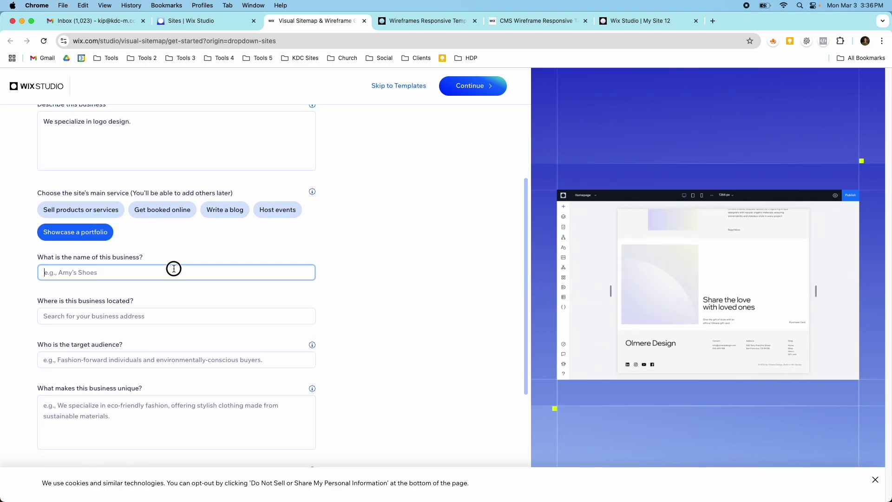
text(KDC Marketing)
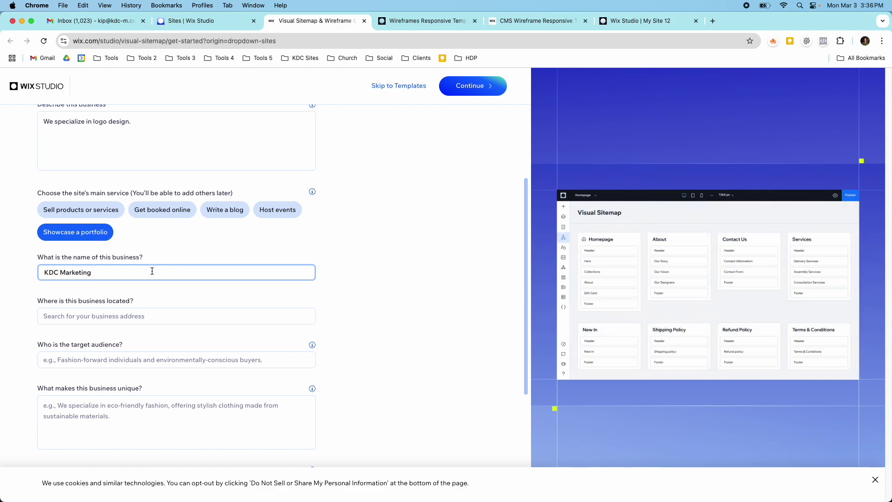
Set the target audience to "Service Based Businesses", leaving the business location empty.
click(150, 312)
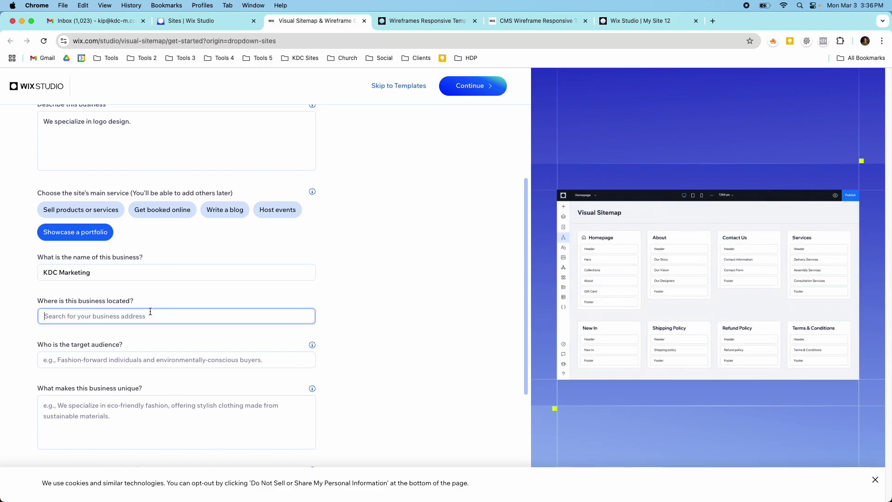
scroll(151, 312, down, 3)
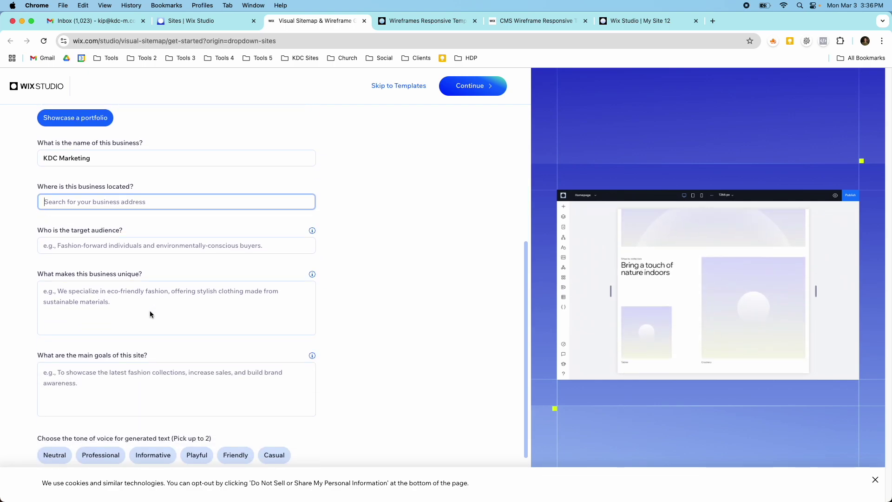
click(140, 238)
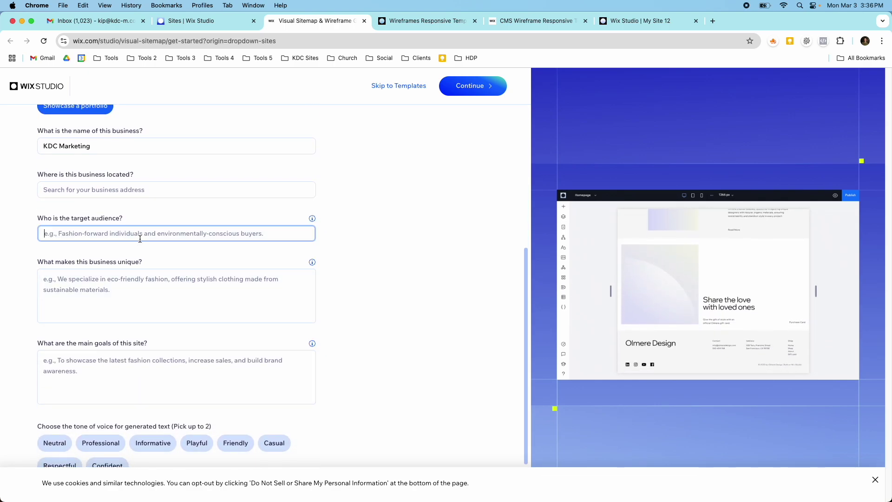
text(S)
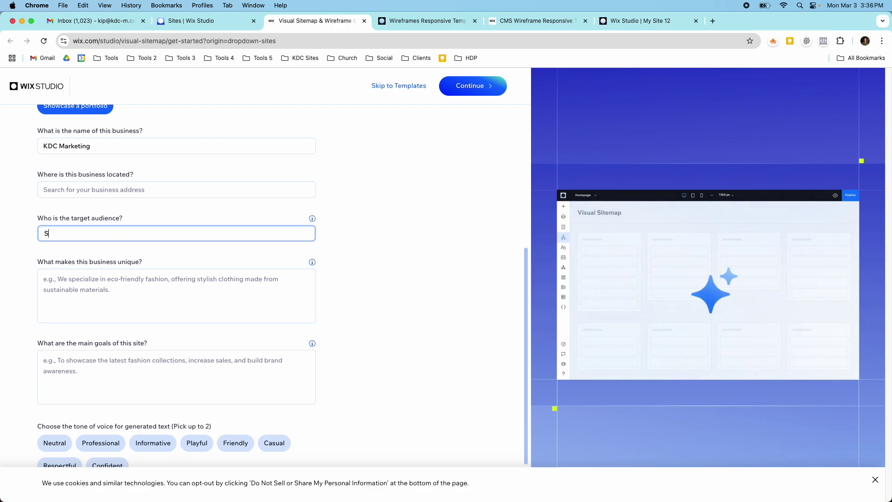
text(ervice Bas)
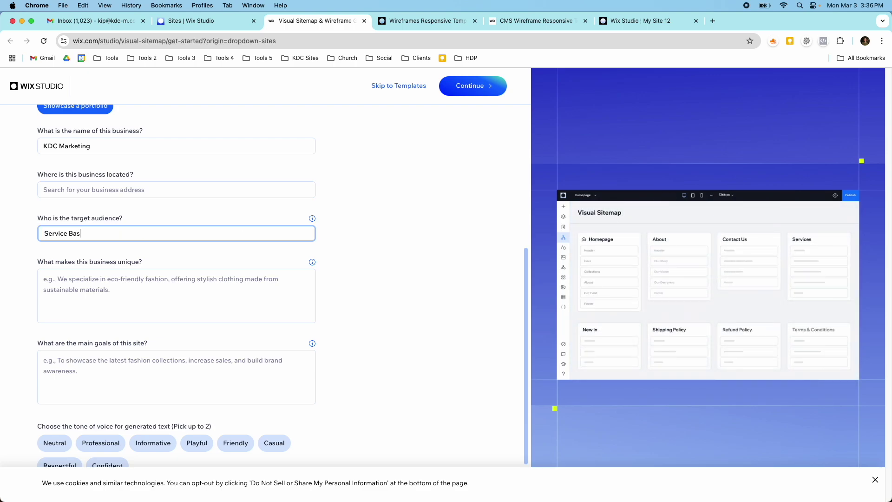
text(ed B)
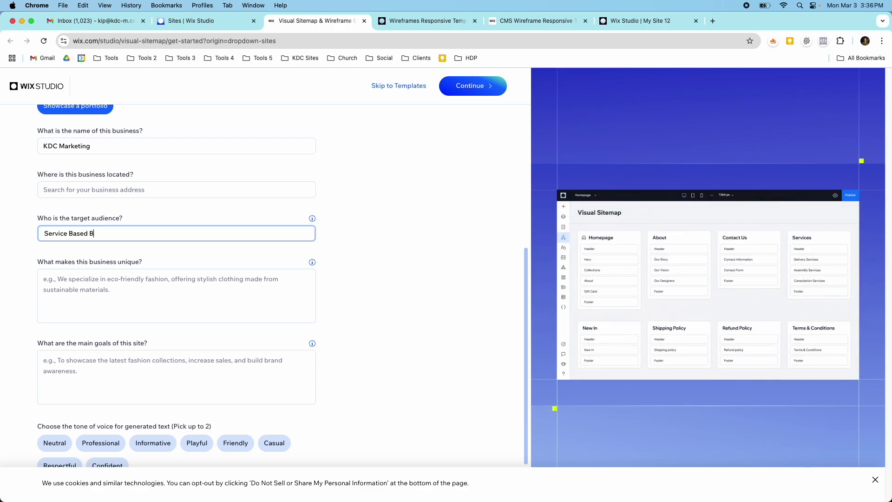
text(usinesses)
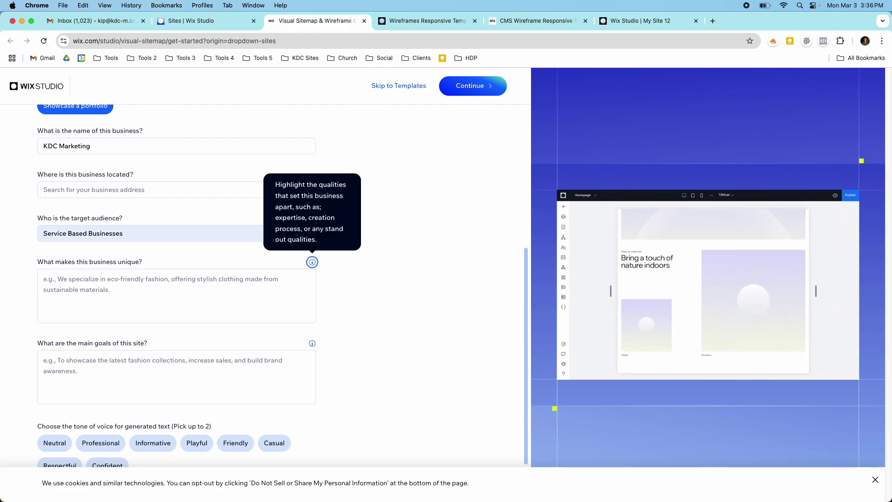
Describe what makes the business unique as "We specialize in health and wellness logos.".
click(98, 278)
text(We spe)
text(cialize in)
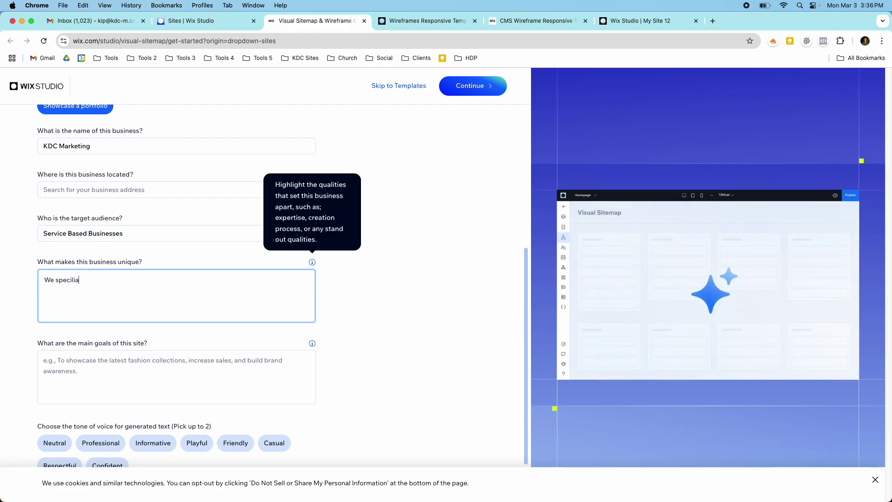
text( hea)
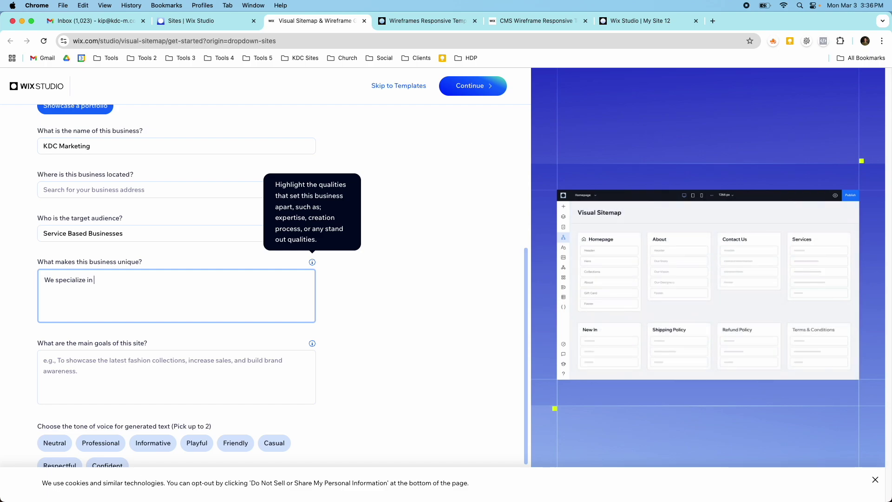
text(lth and we)
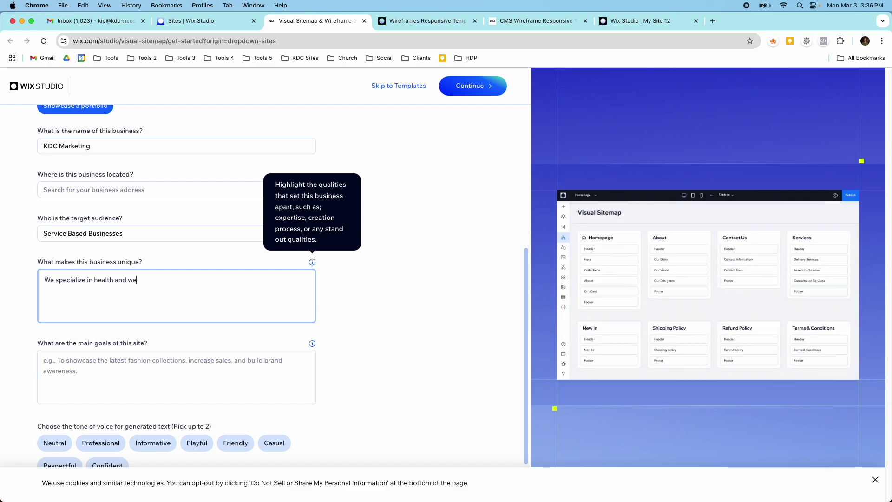
text(llness logos.)
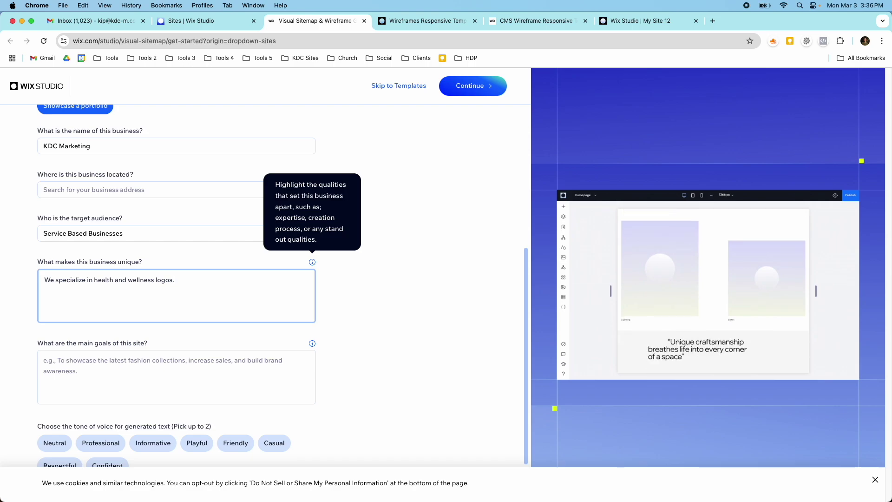
Enter the site's main goals as "To showcase our portfolio and generate leads.".
scroll(163, 285, down, 3)
click(152, 296)
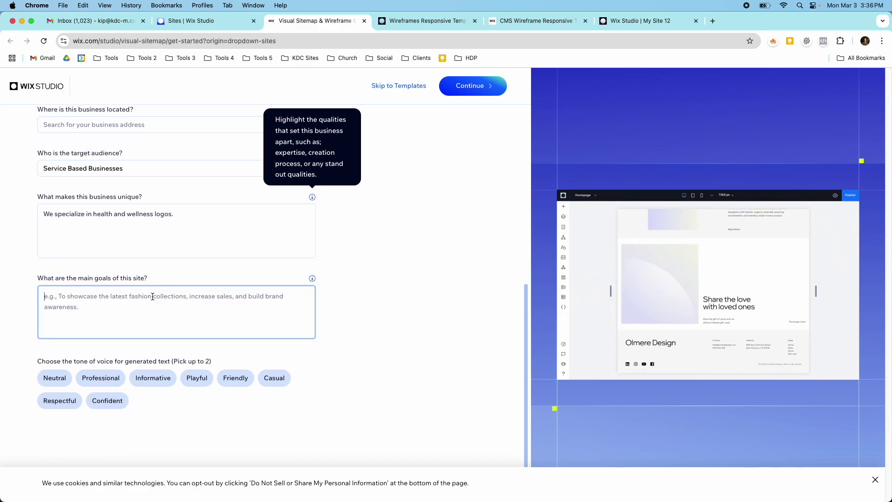
text(zy)
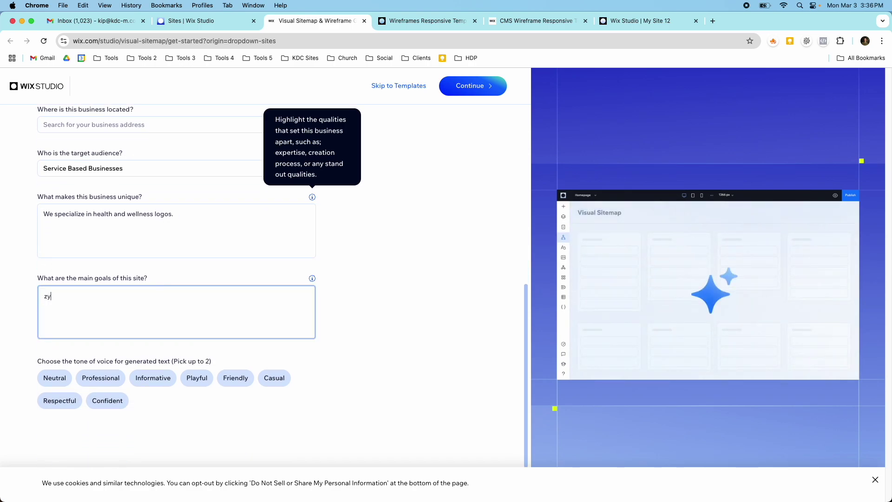
key(BackSpace)
text(To show)
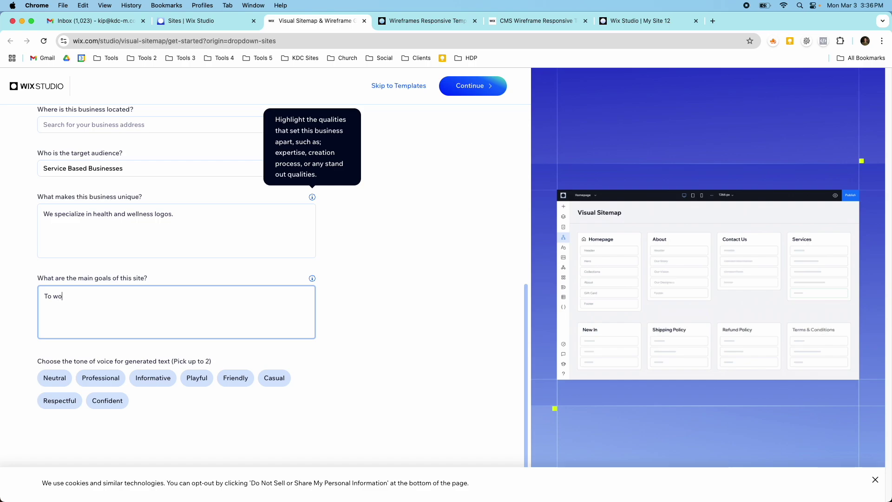
text(case our )
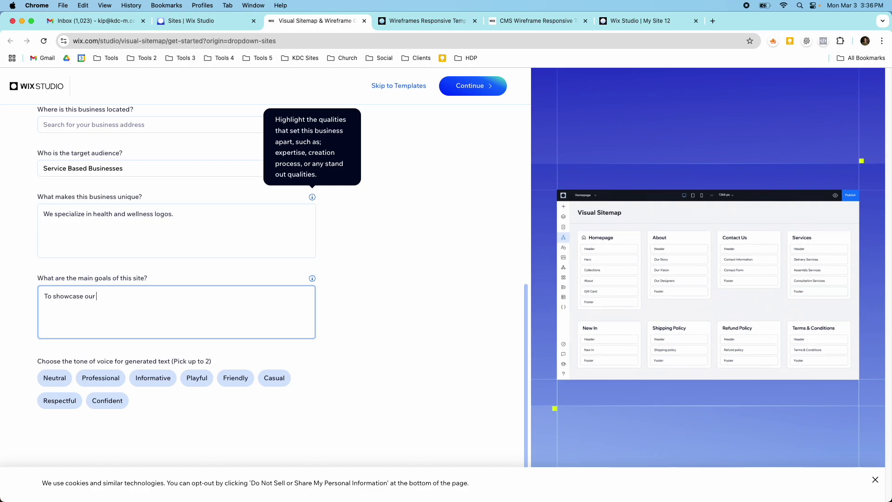
text(portfolio an)
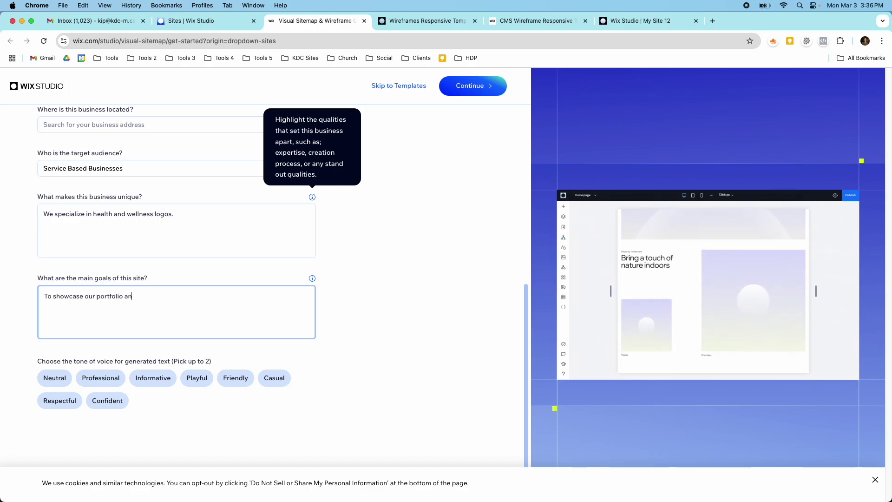
text(d generate leads.)
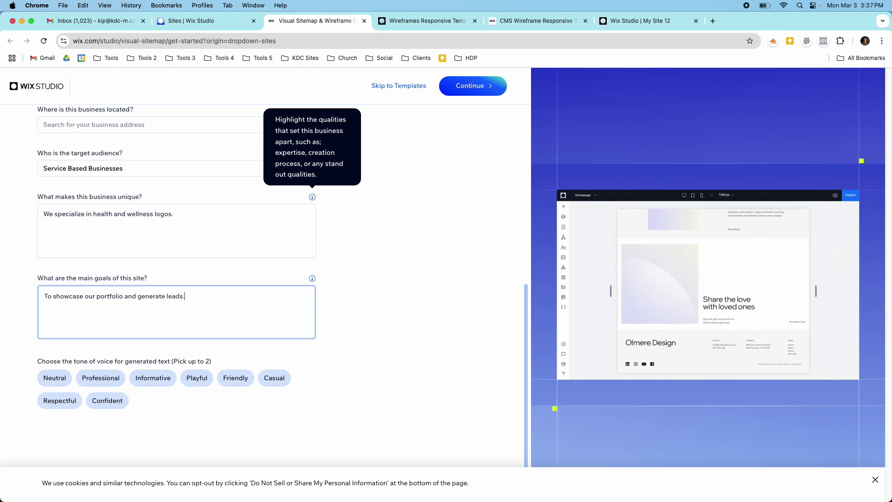
Submit the business details and generate the site structure with the Visual sitemap & wireframes option.
scroll(415, 228, up, 3)
scroll(417, 216, down, 3)
click(470, 86)
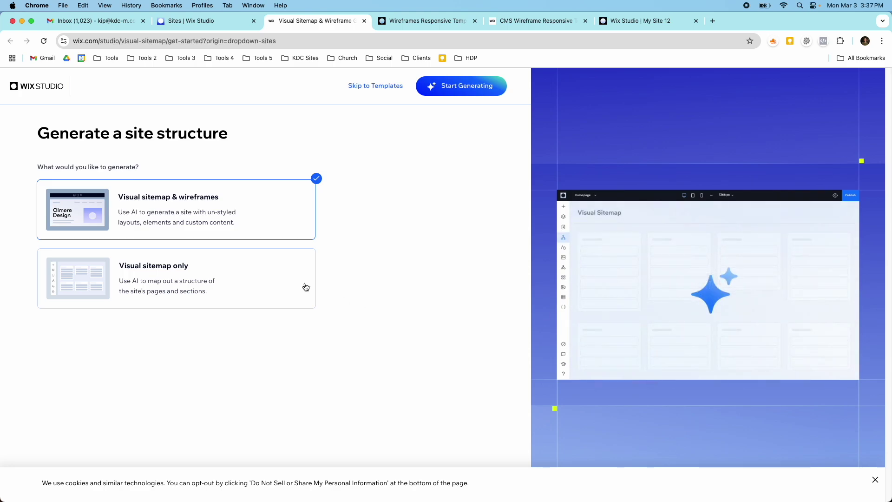
click(452, 88)
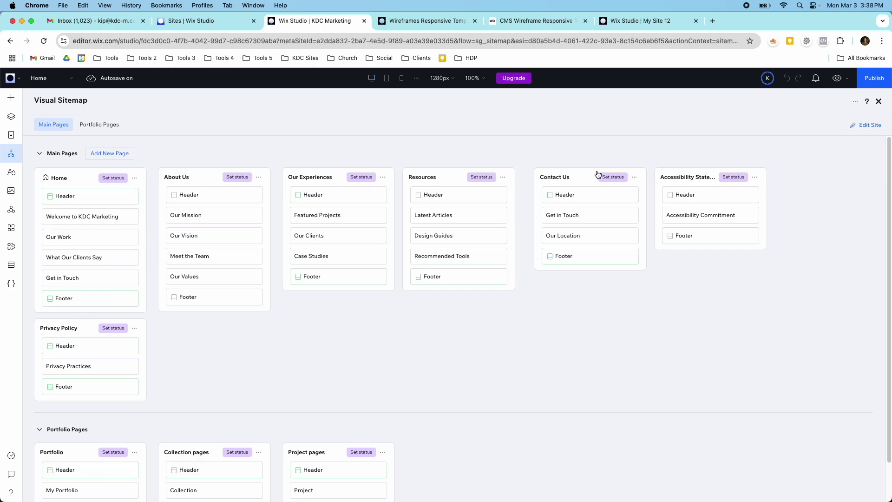
Open the generated site for editing from the sitemap and examine the Home page's wireframe sections down to the contact form.
click(866, 127)
scroll(639, 186, down, 3)
scroll(639, 187, up, 3)
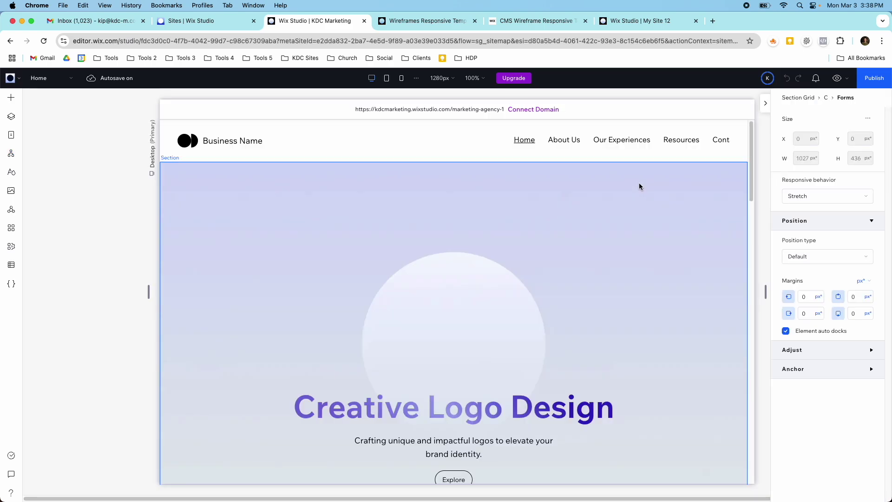
scroll(639, 186, down, 4)
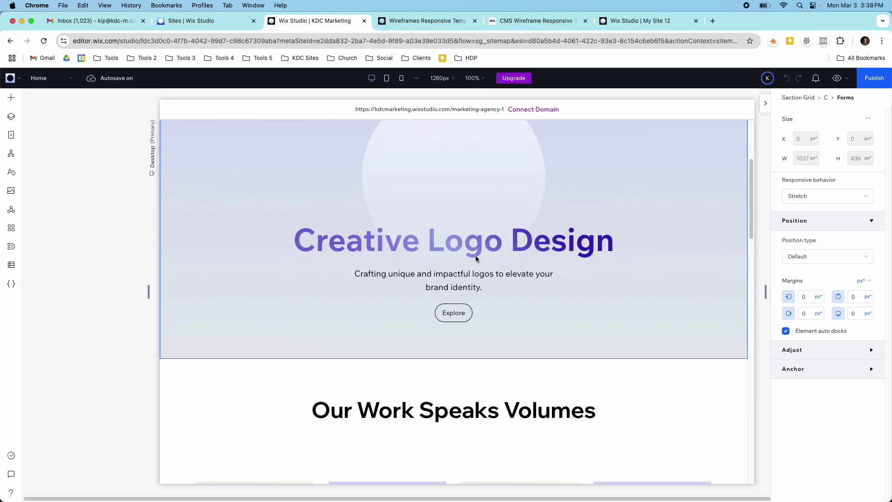
scroll(475, 256, down, 3)
scroll(476, 259, down, 5)
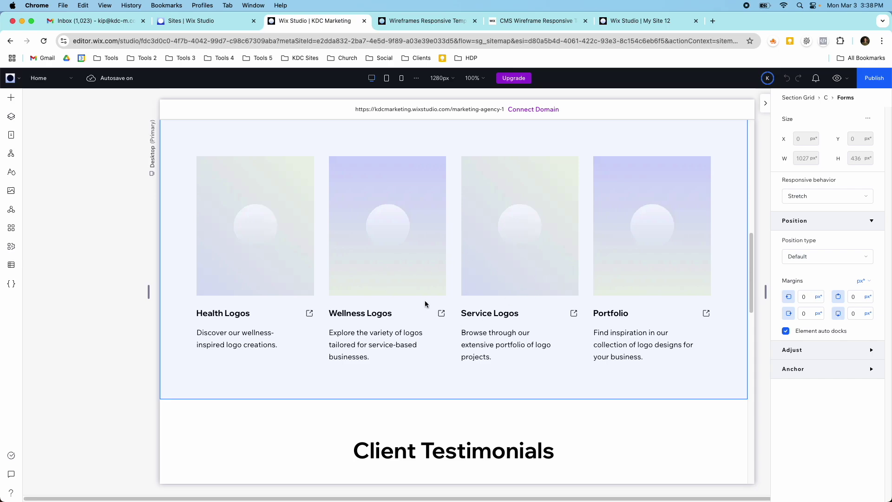
scroll(365, 288, down, 10)
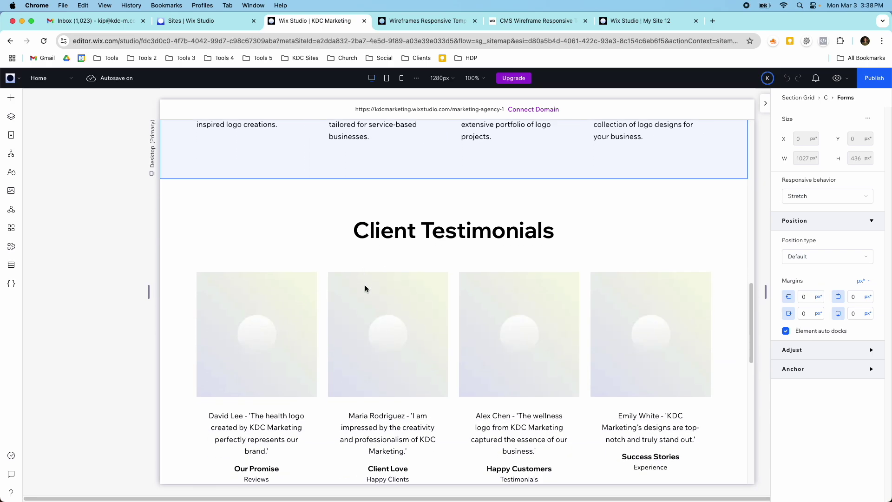
scroll(364, 285, down, 6)
scroll(365, 285, up, 2)
scroll(364, 285, down, 3)
scroll(365, 285, up, 20)
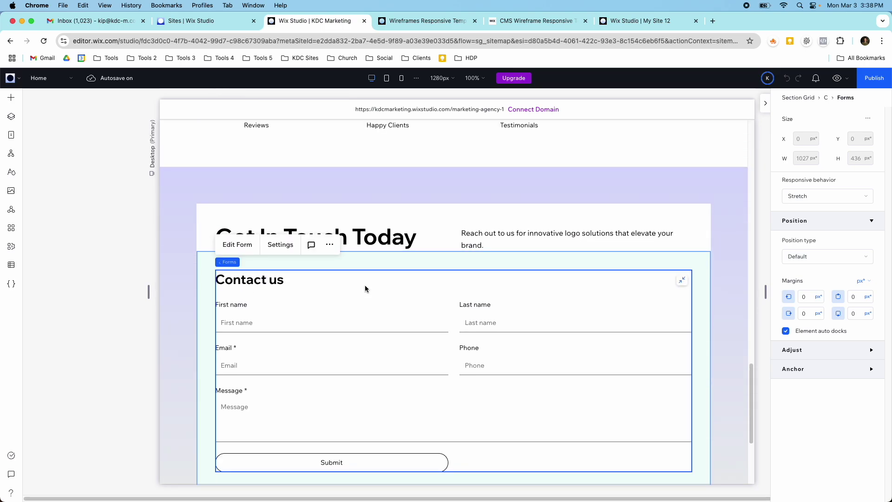
scroll(364, 286, up, 5)
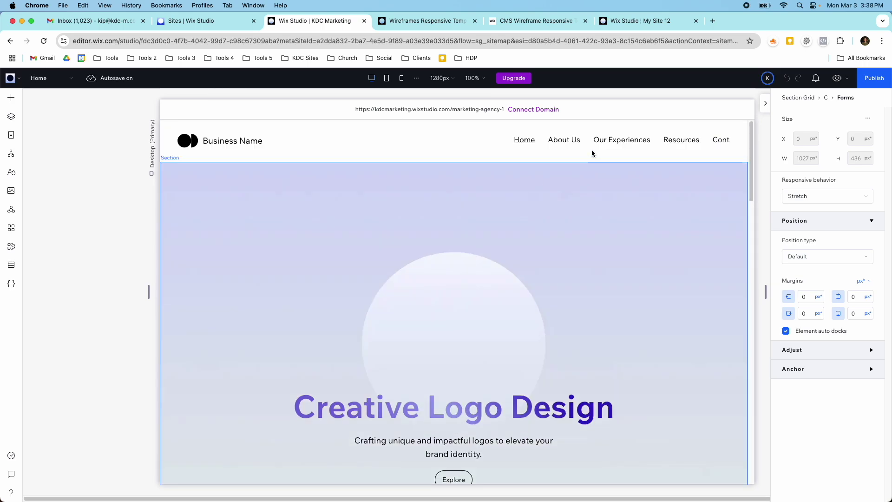
Switch to the About Us page and examine its generated sections from the intro to the core values.
click(75, 82)
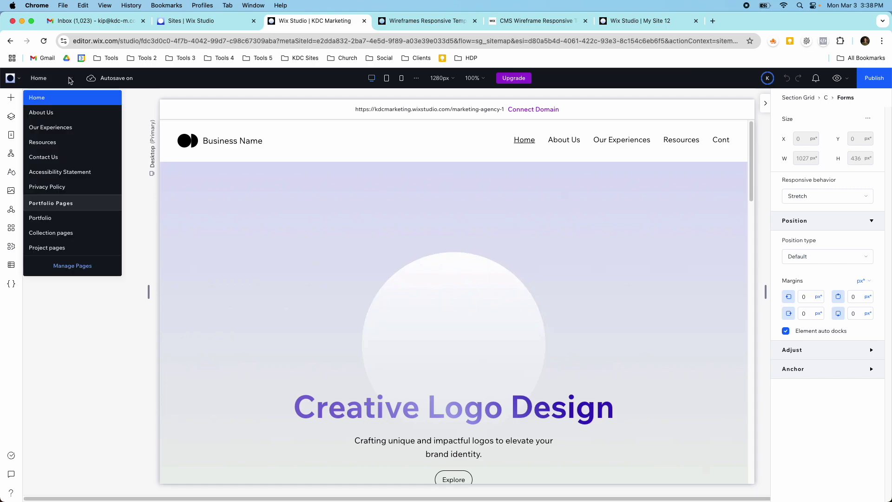
click(56, 114)
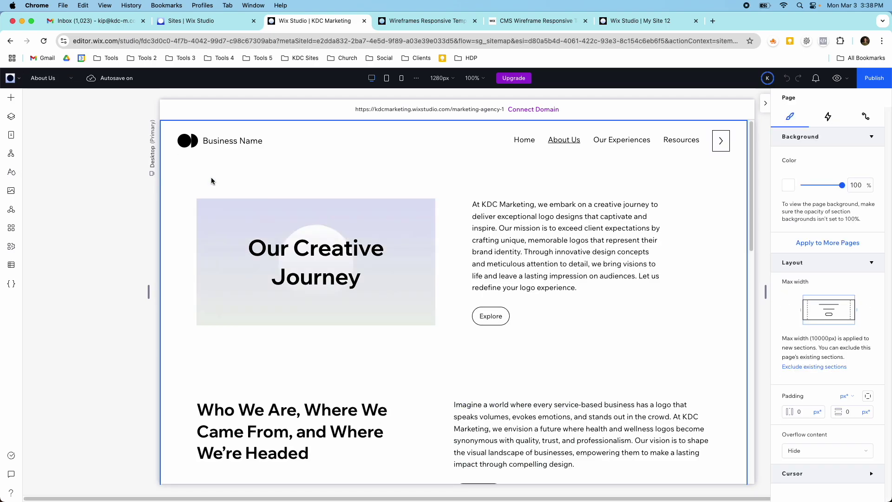
scroll(211, 179, down, 2)
scroll(211, 181, down, 5)
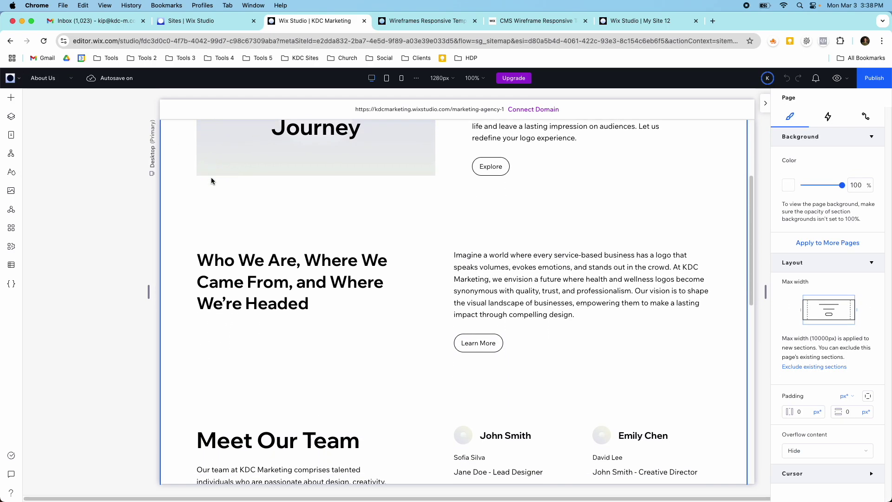
scroll(211, 180, down, 3)
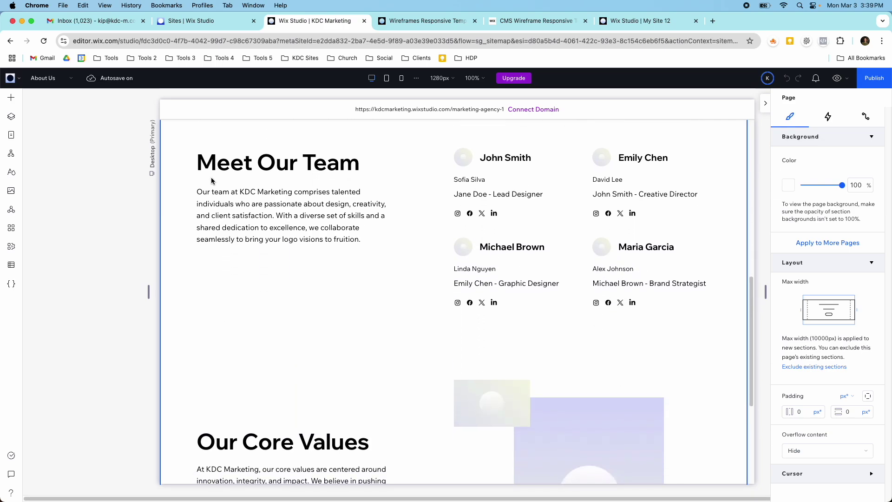
scroll(212, 181, down, 5)
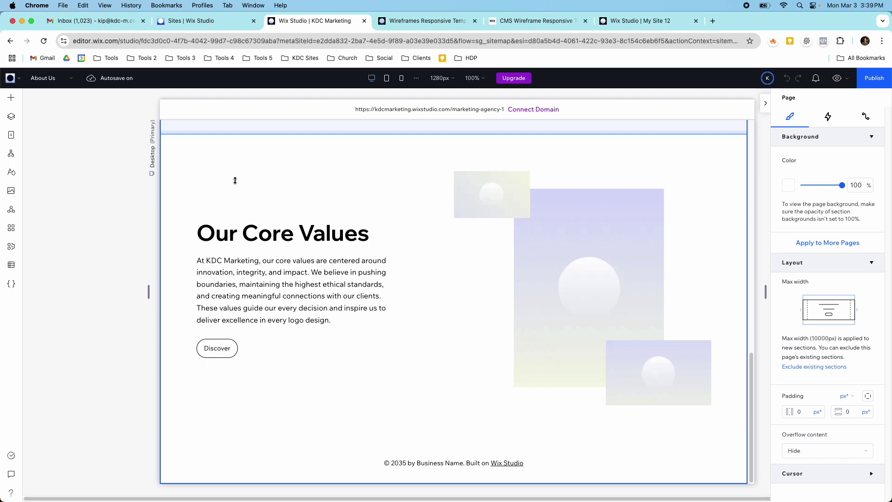
scroll(243, 203, up, 15)
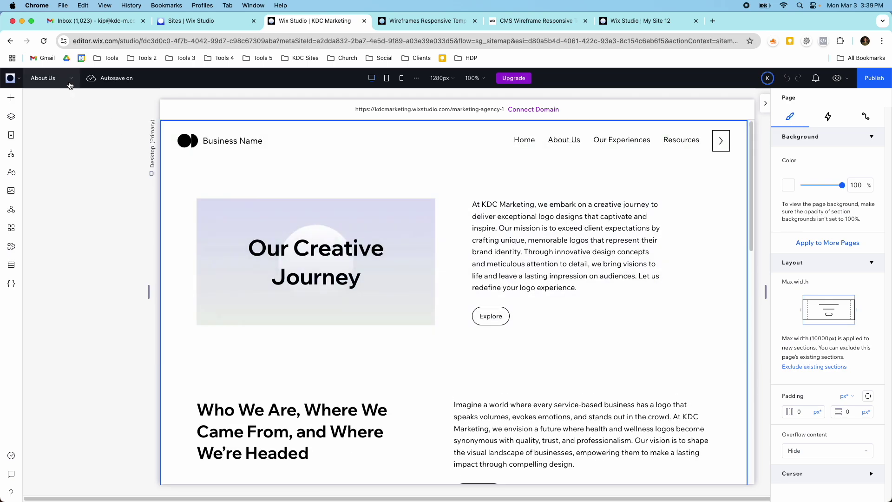
Switch to the Our Experiences page and review its portfolio, client and success story sections.
click(44, 78)
click(68, 127)
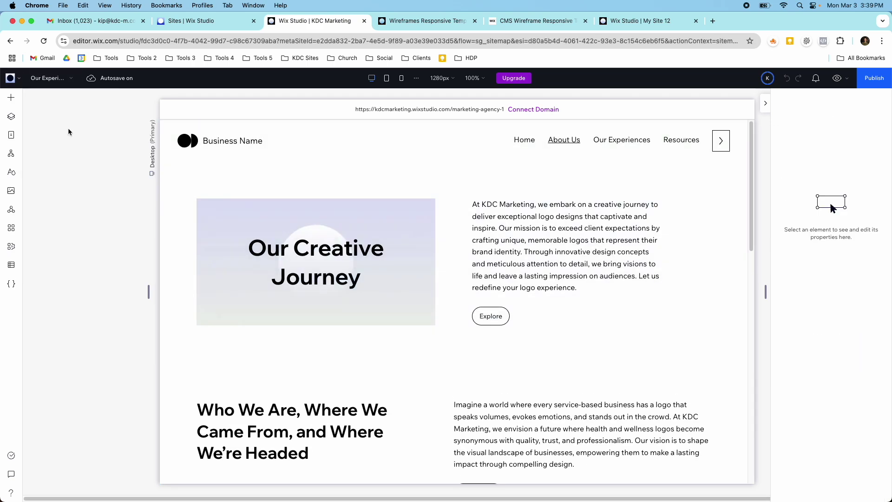
scroll(359, 255, down, 12)
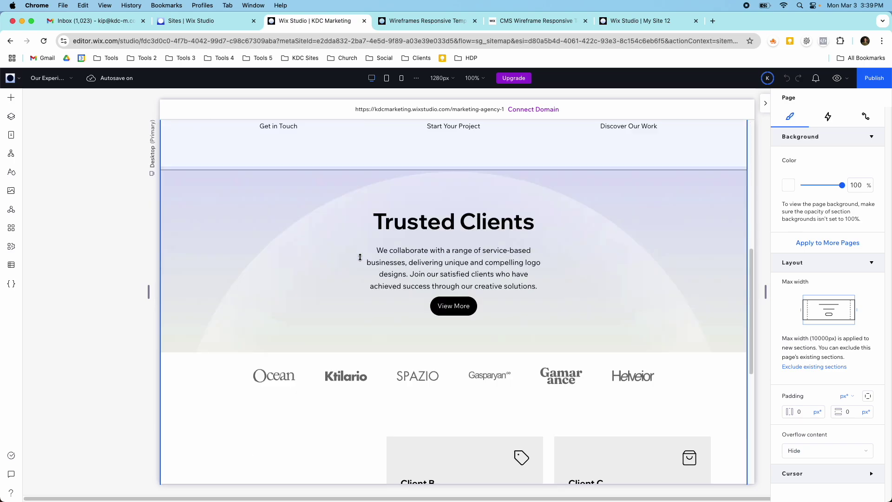
scroll(359, 258, down, 3)
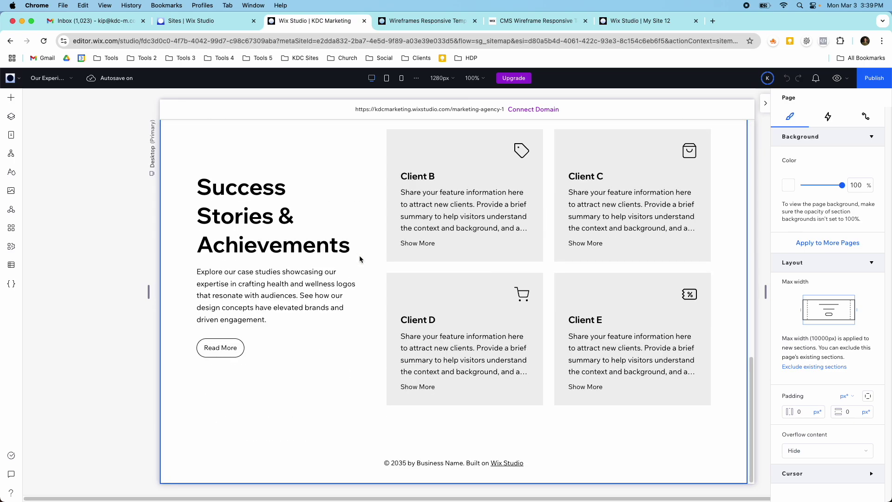
scroll(359, 255, up, 10)
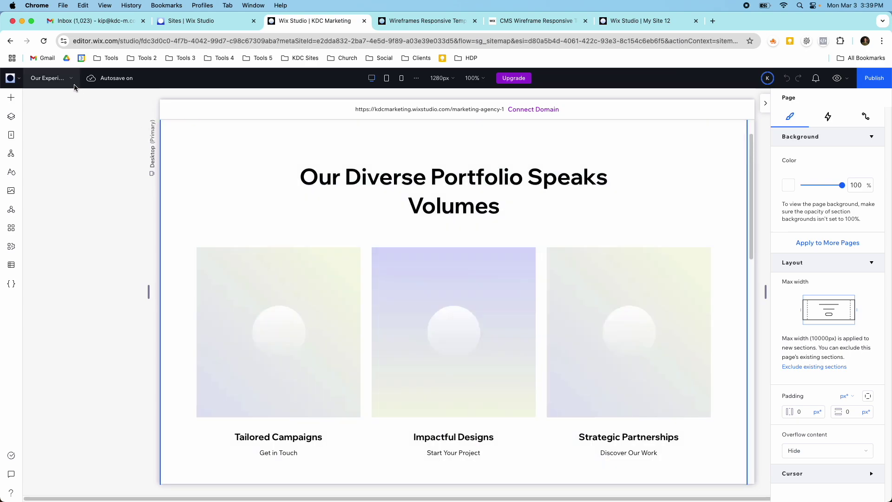
Switch to the Resources page and examine its blog posts, educational guides and marketing resources sections.
click(69, 81)
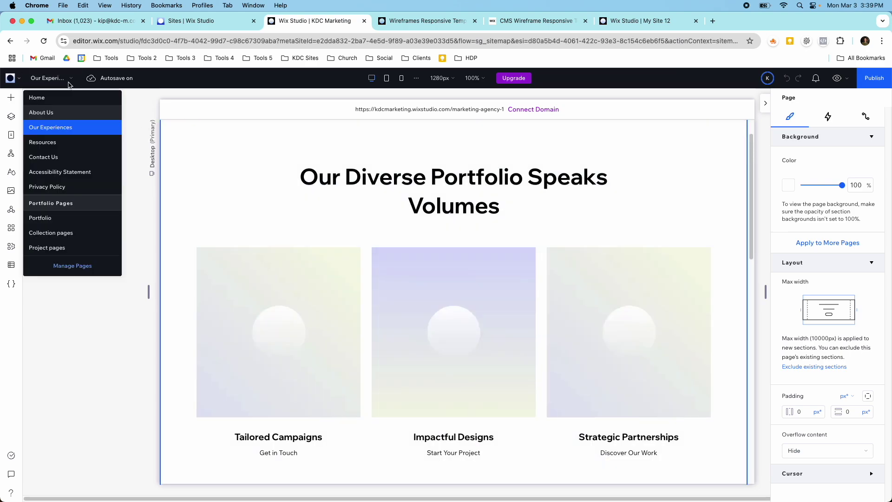
click(59, 144)
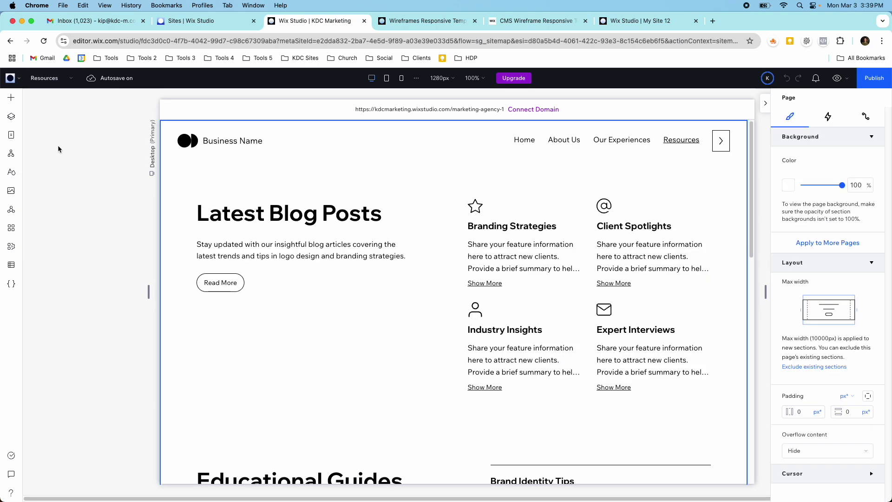
scroll(156, 204, down, 1)
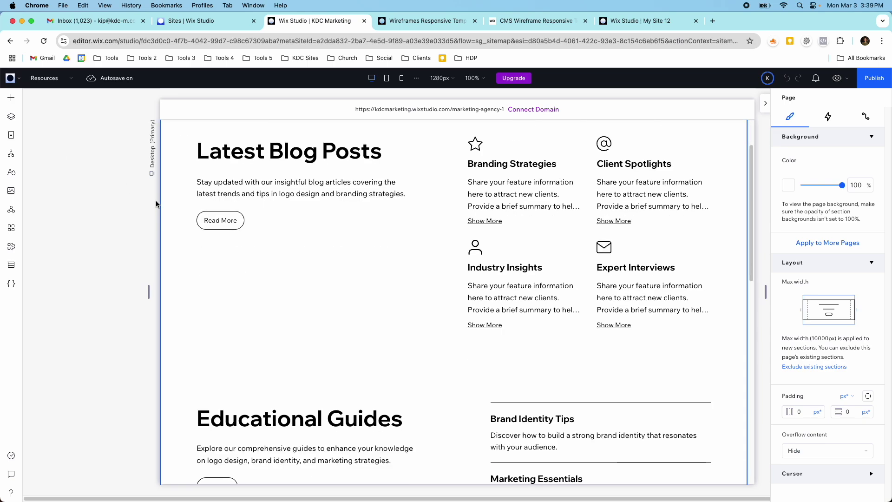
scroll(385, 246, up, 1)
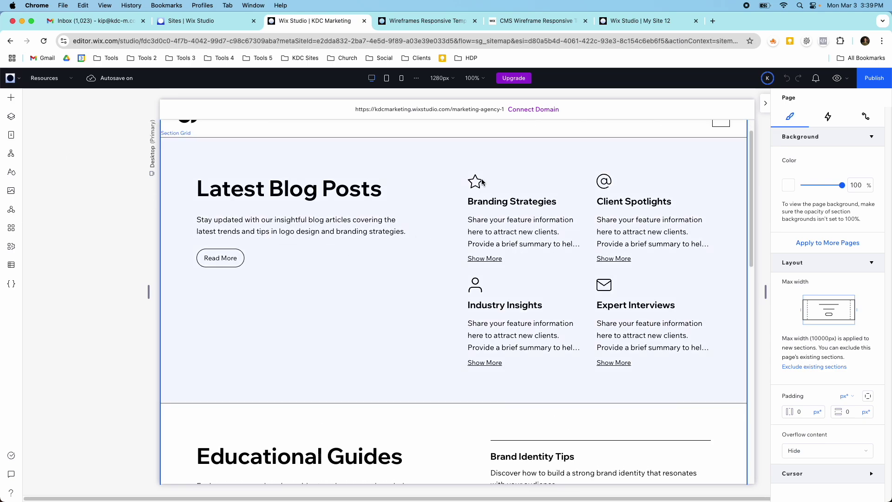
scroll(576, 207, down, 6)
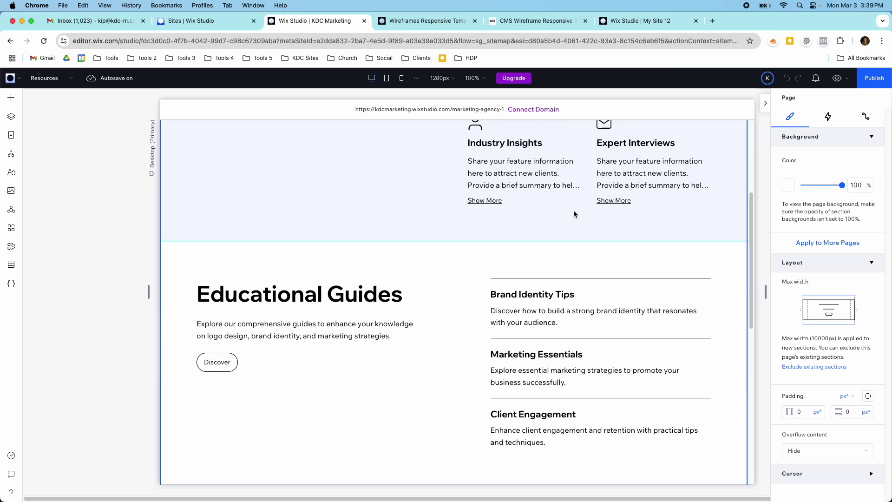
scroll(574, 210, up, 2)
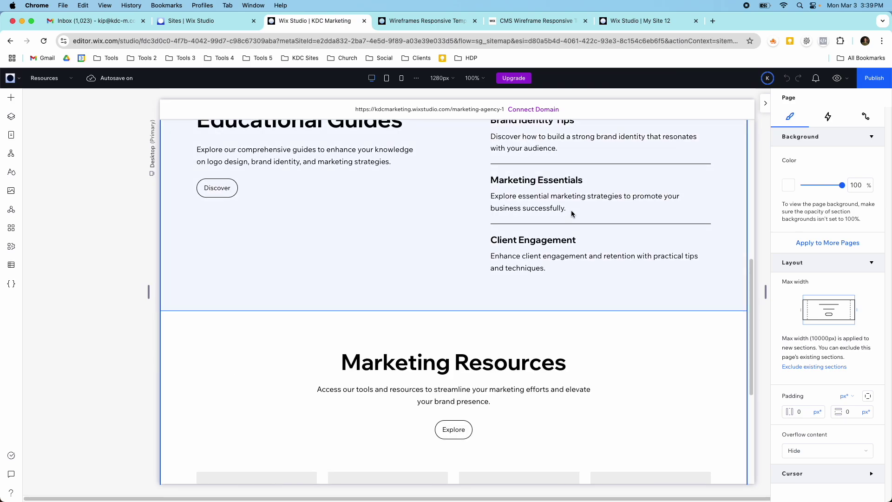
scroll(571, 210, down, 4)
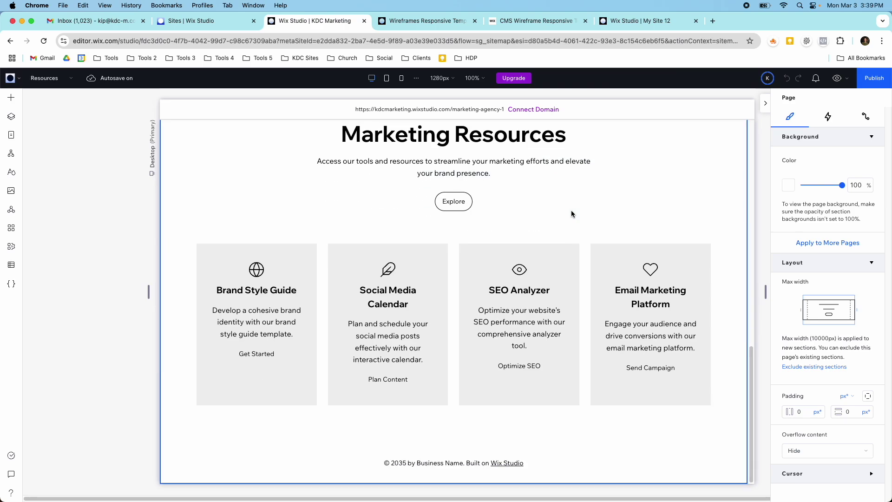
scroll(571, 210, up, 8)
Return to the Home page and briefly compare it with the Responsive Wireframes Templates gallery in the other browser tab.
click(37, 78)
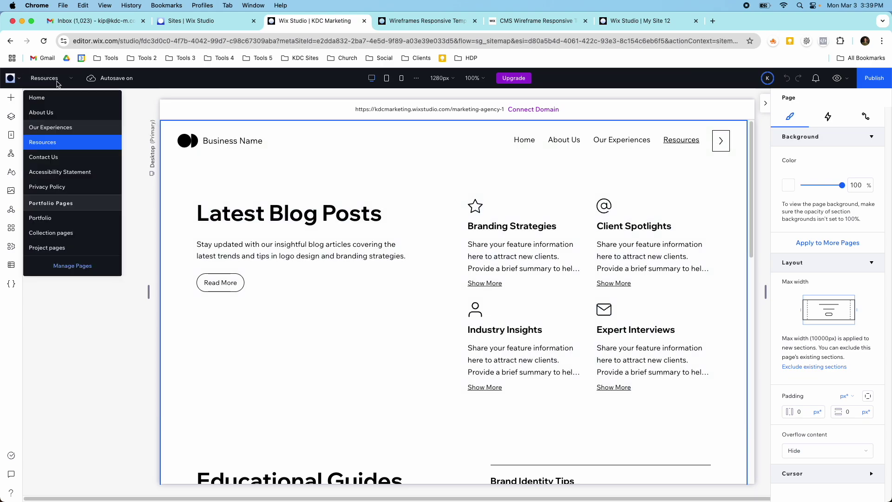
click(45, 98)
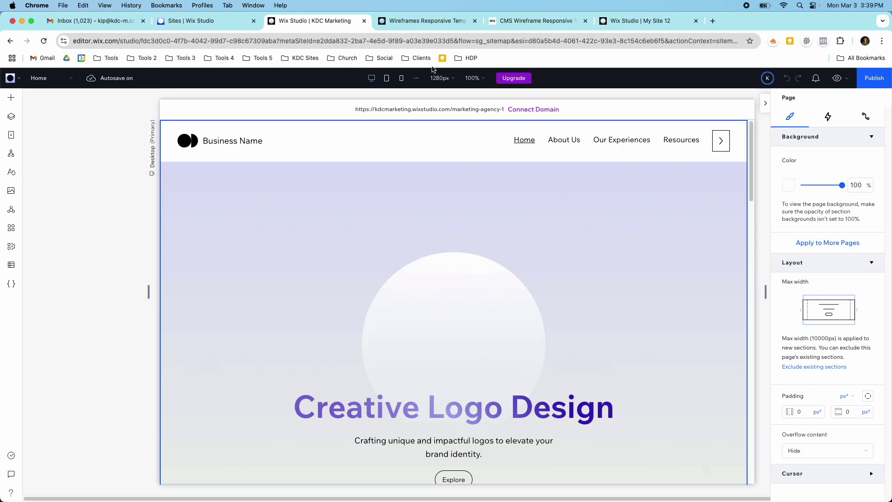
click(429, 22)
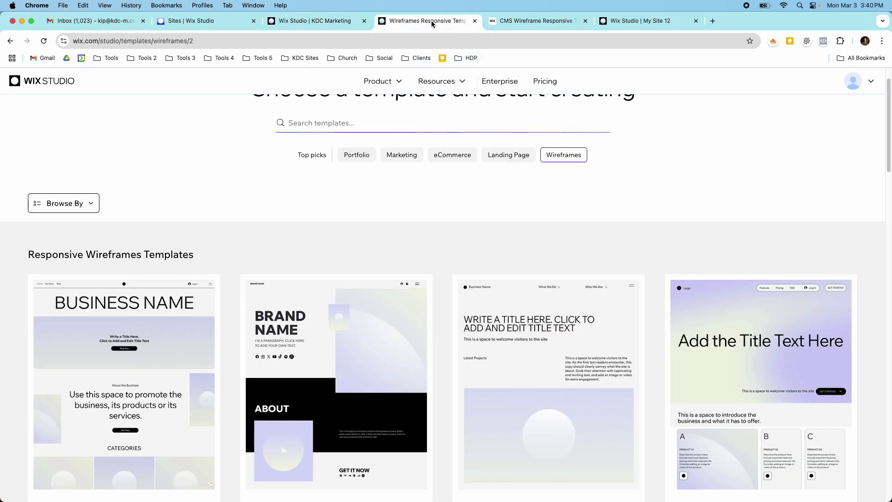
click(294, 22)
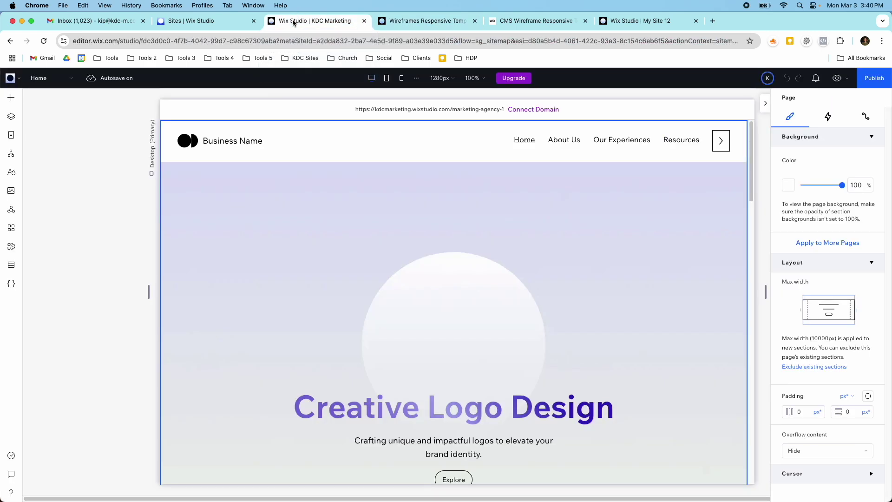
Open the Wireframes category of the addable elements and browse the Hero section layouts.
click(11, 97)
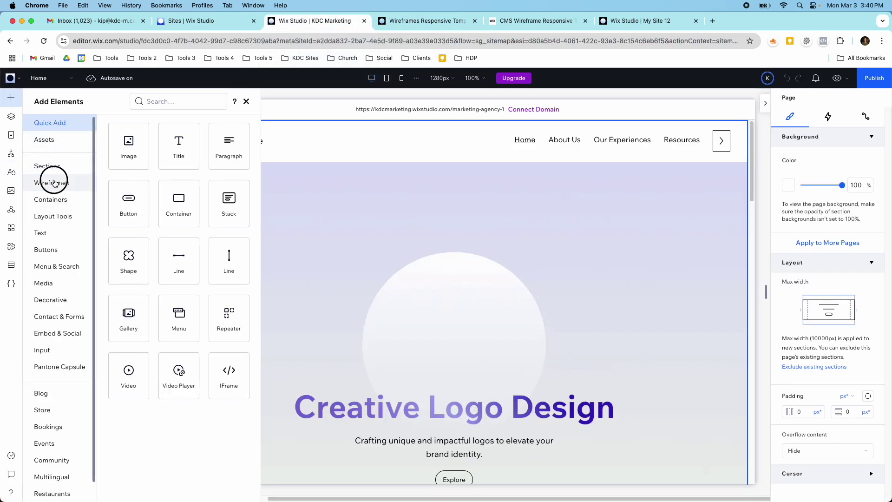
click(54, 182)
scroll(226, 230, down, 10)
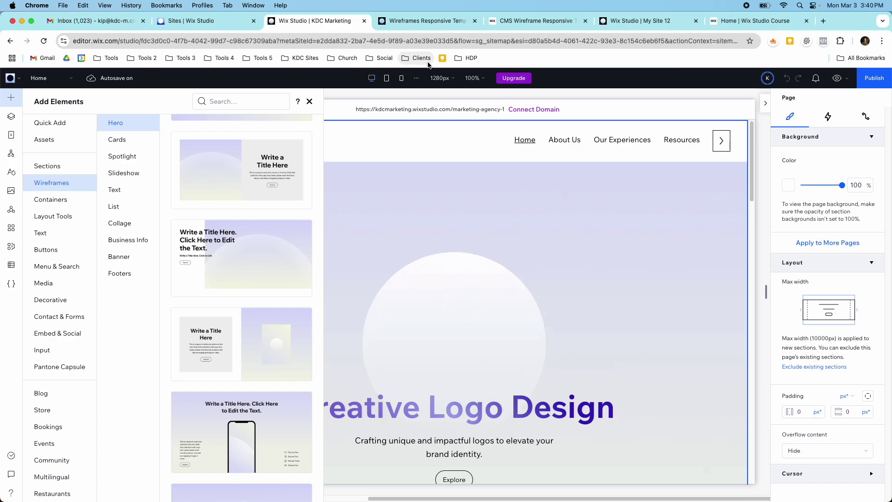
Switch to the Wix Studio Course site and read through the course curriculum sections, then the introductory sections above them.
click(755, 20)
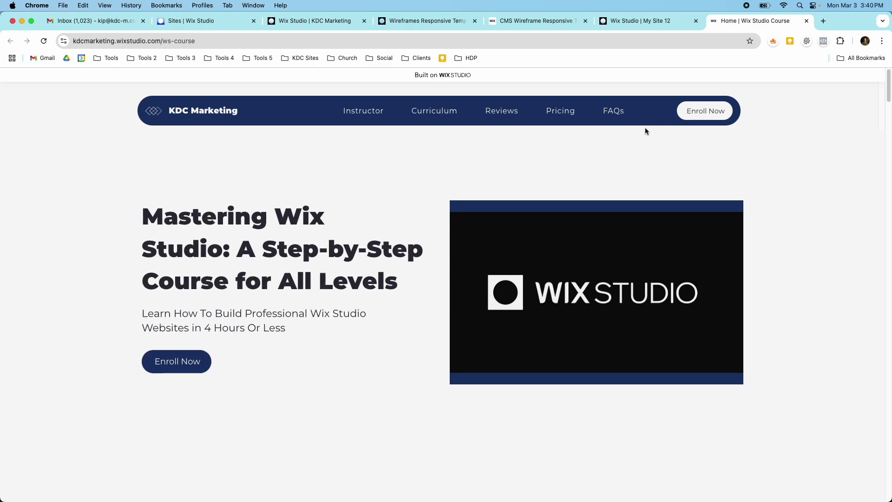
scroll(646, 130, down, 10)
scroll(646, 134, down, 10)
scroll(646, 133, down, 10)
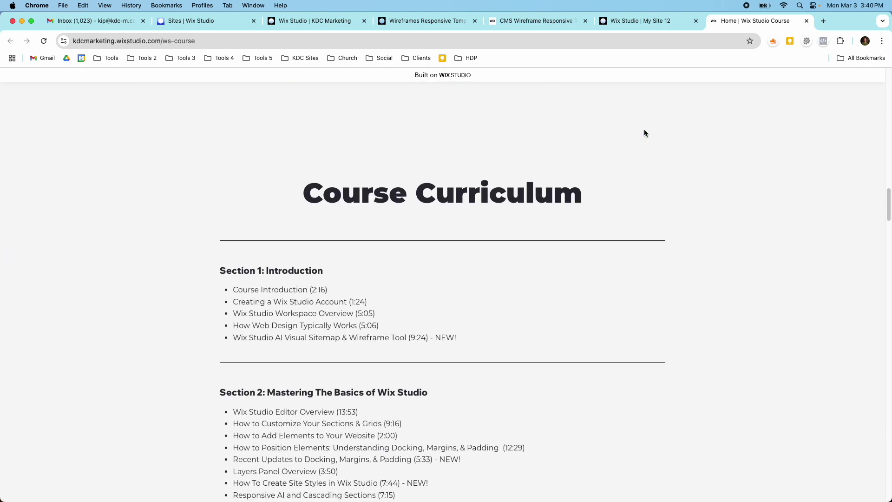
scroll(632, 139, down, 3)
scroll(612, 147, up, 2)
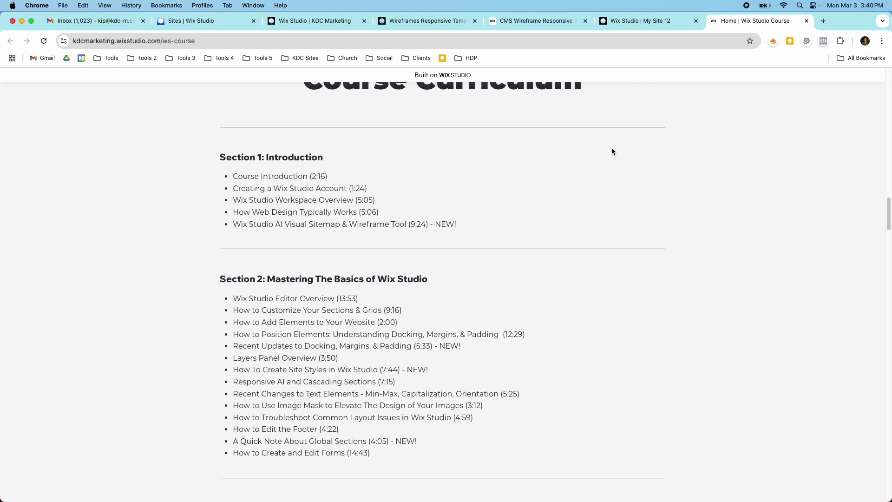
scroll(426, 177, down, 1)
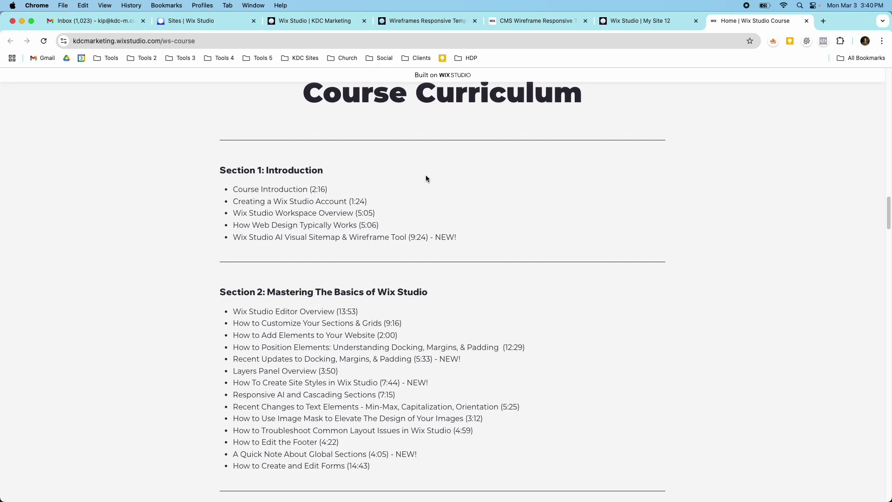
scroll(362, 169, down, 8)
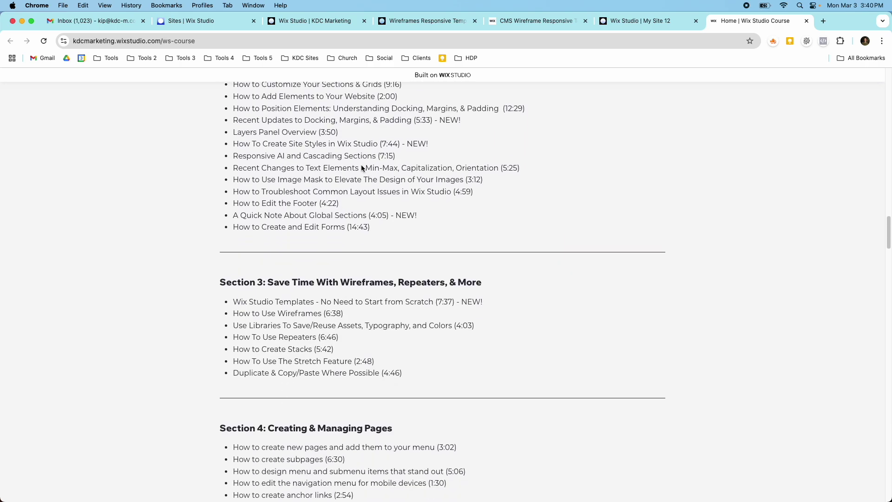
scroll(362, 168, down, 6)
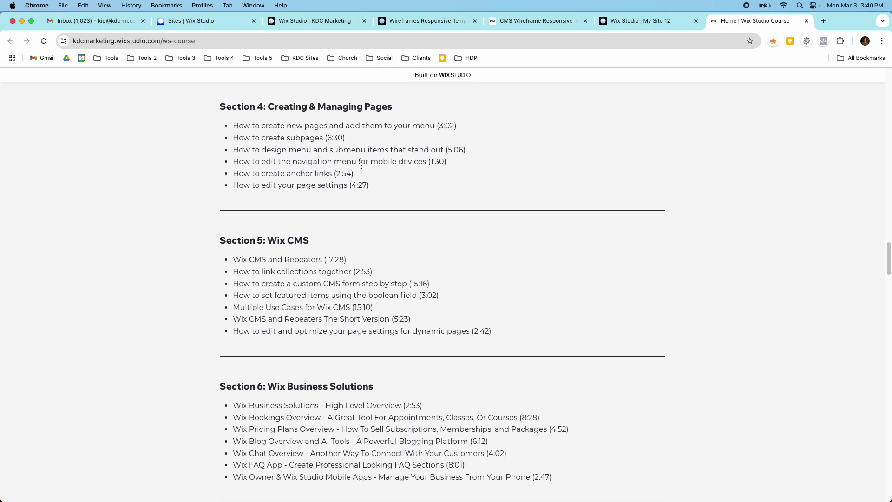
scroll(362, 166, down, 20)
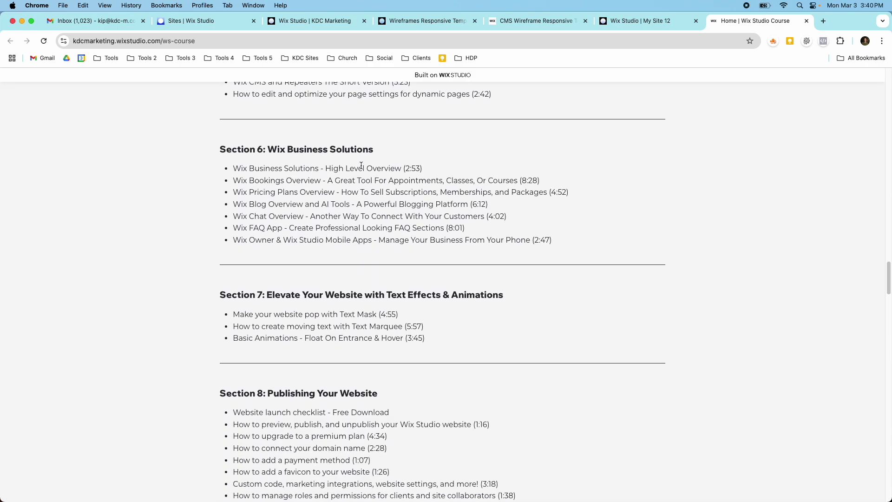
scroll(362, 165, up, 20)
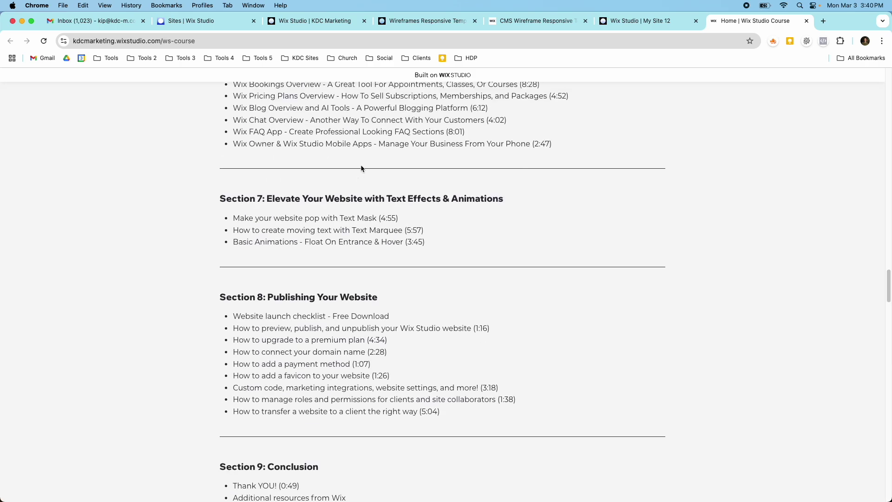
scroll(362, 168, up, 20)
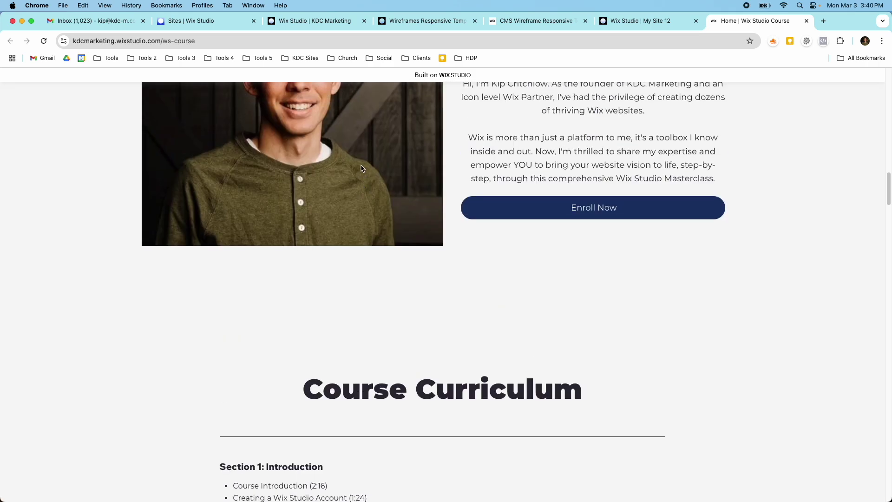
scroll(361, 167, up, 2)
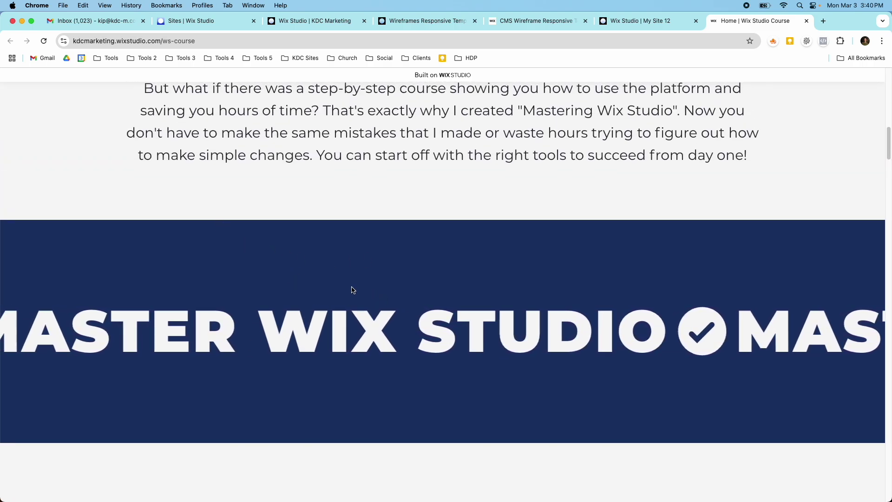
scroll(371, 292, up, 10)
Examine the course page's What's Included, pricing and student review sections, ending back at the page header.
scroll(370, 293, down, 8)
scroll(370, 292, down, 20)
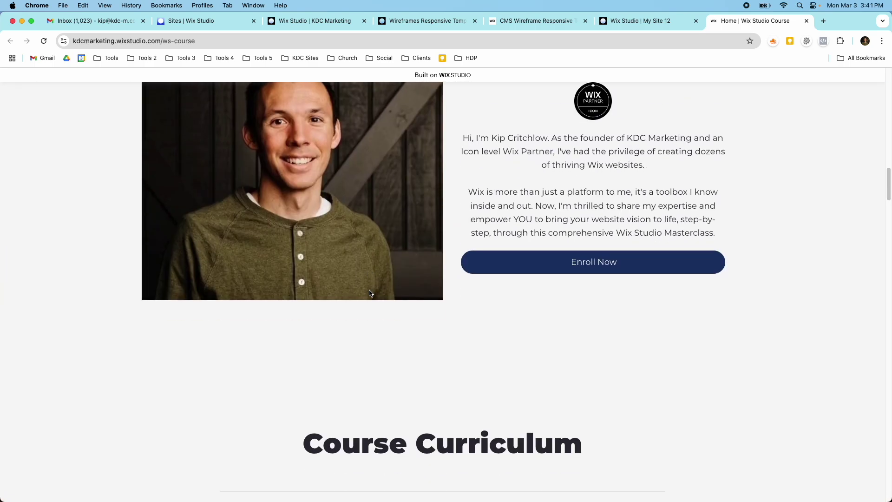
scroll(371, 293, down, 20)
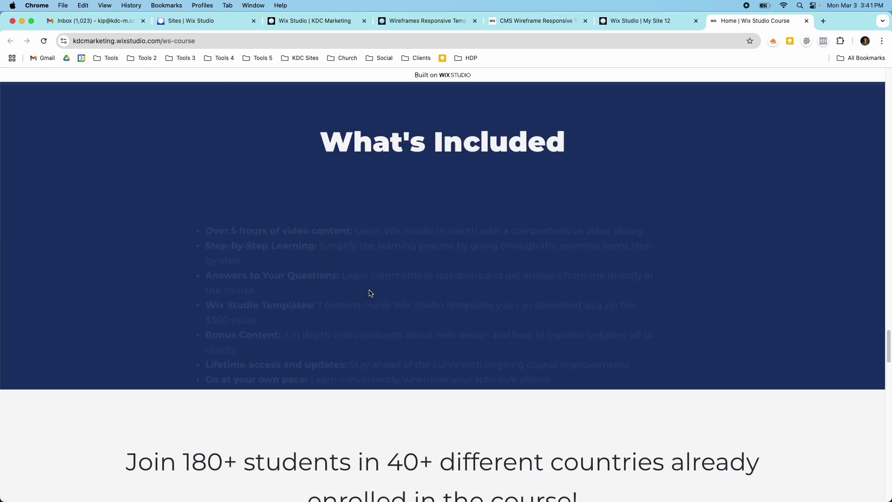
scroll(370, 293, up, 4)
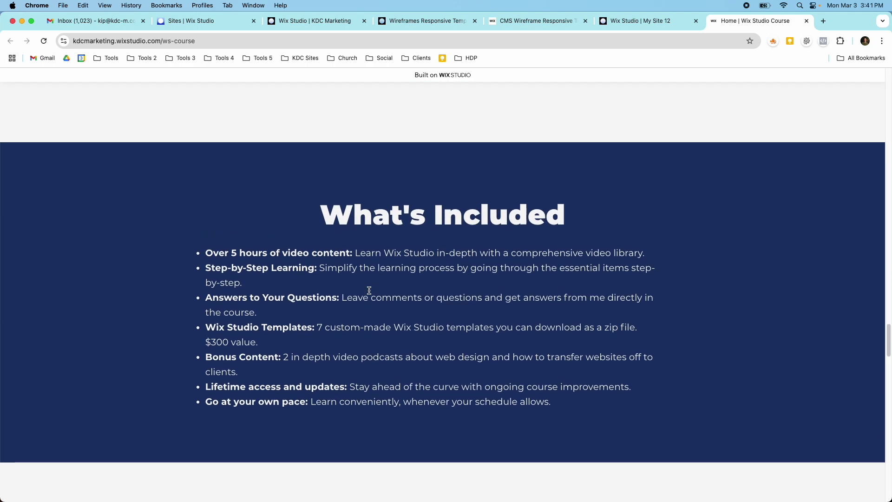
scroll(368, 255, down, 14)
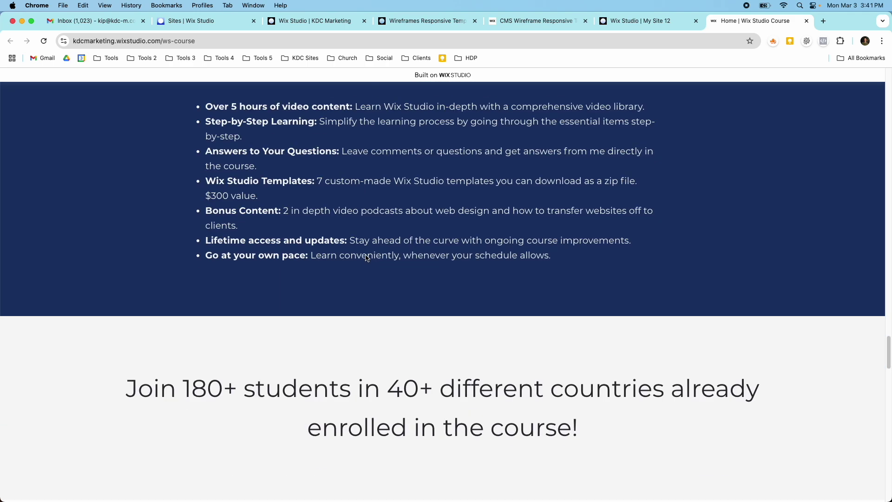
scroll(361, 251, down, 18)
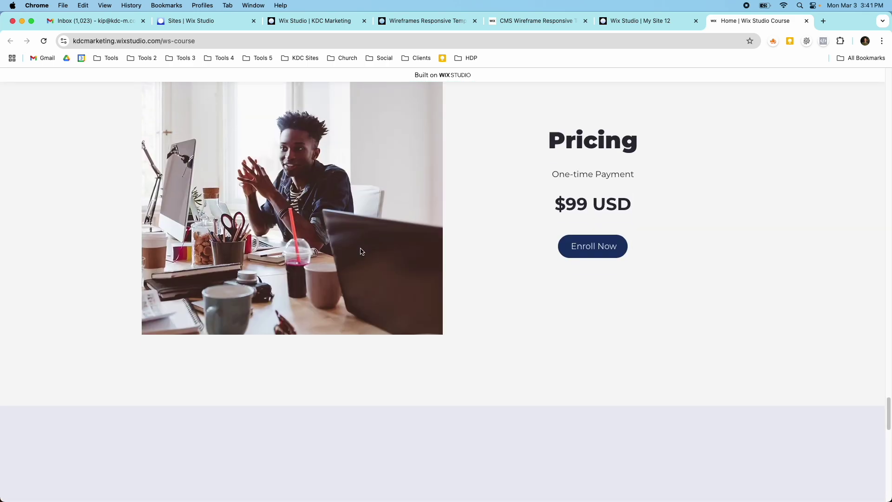
scroll(360, 251, up, 20)
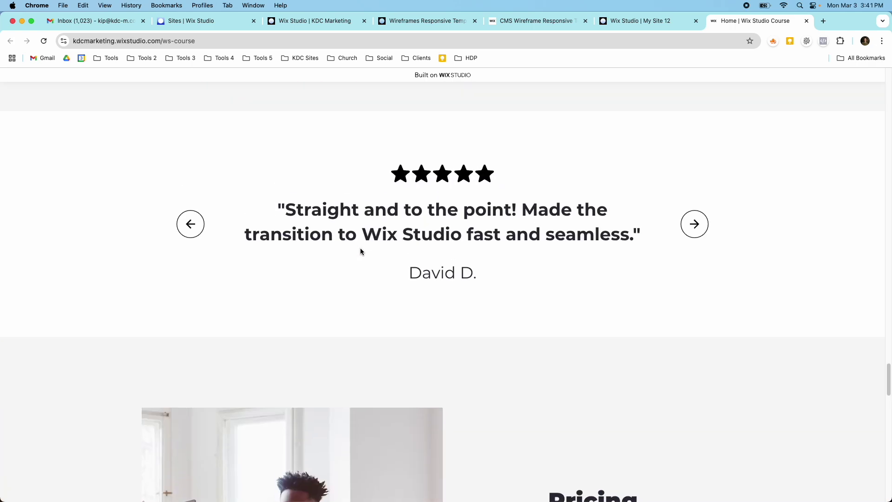
scroll(361, 252, up, 20)
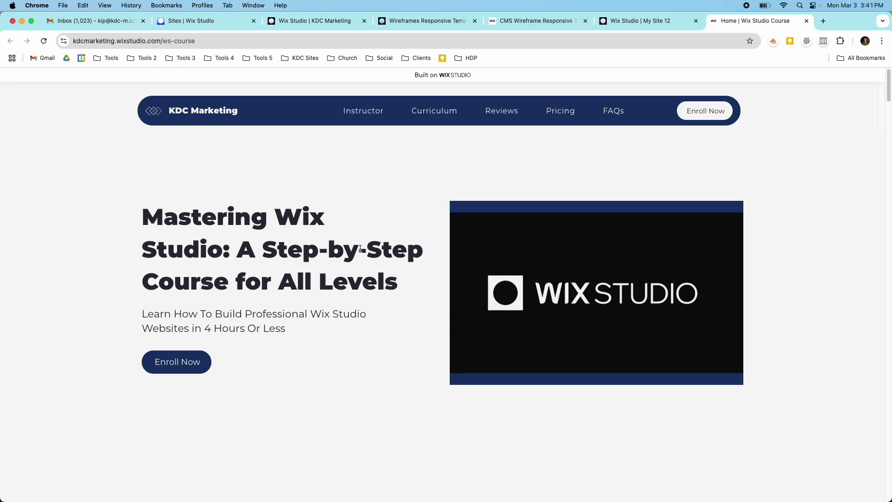
Review the course curriculum again, from the Introduction section down to the Wix Studio template downloads.
scroll(360, 250, down, 20)
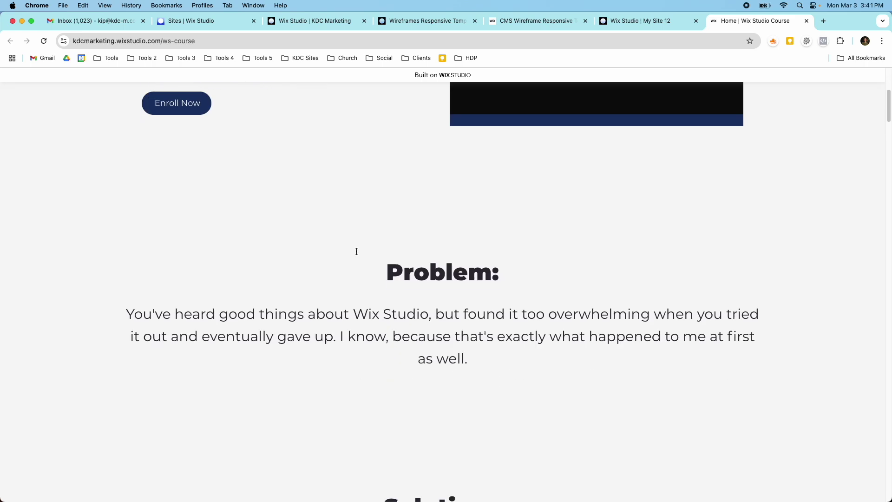
scroll(356, 252, down, 20)
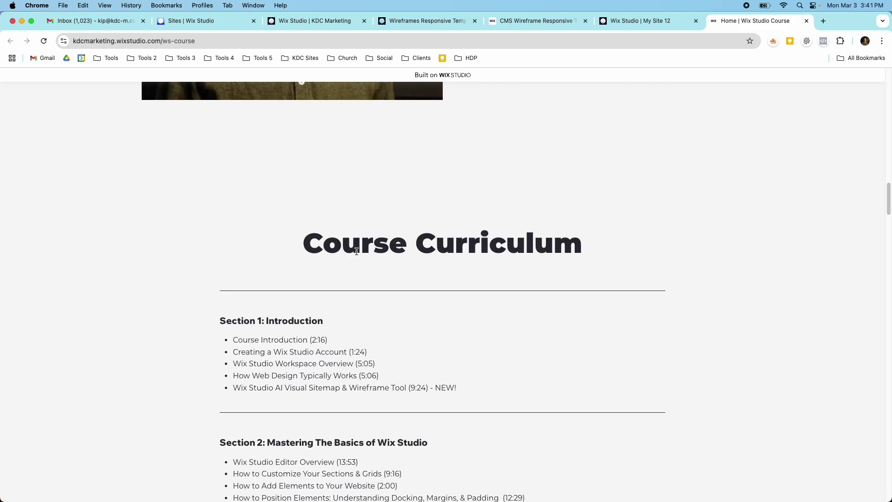
scroll(357, 252, up, 8)
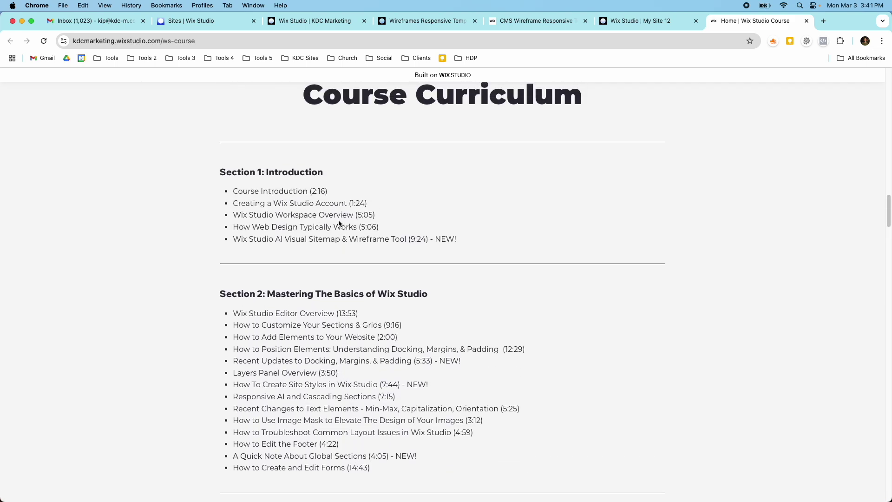
scroll(338, 223, down, 14)
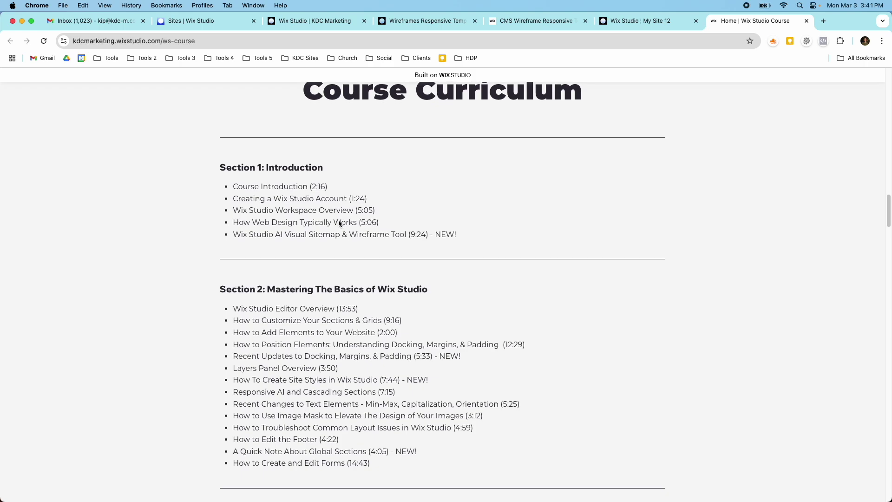
scroll(338, 223, down, 20)
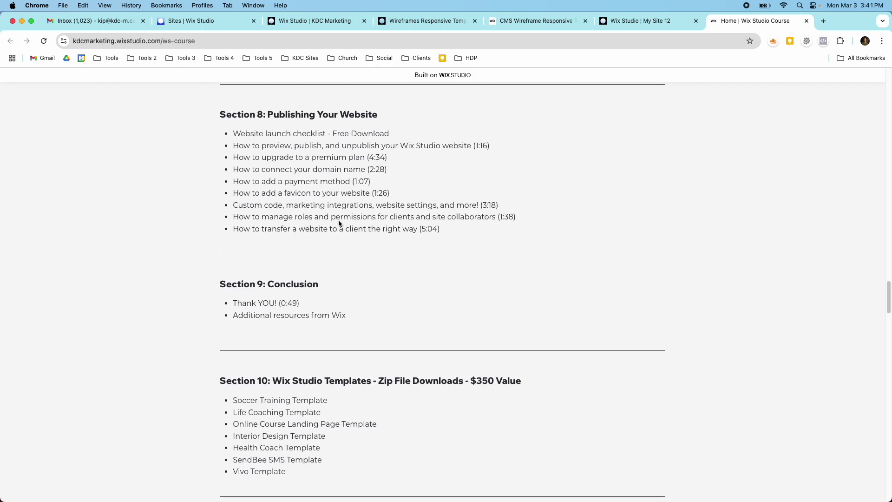